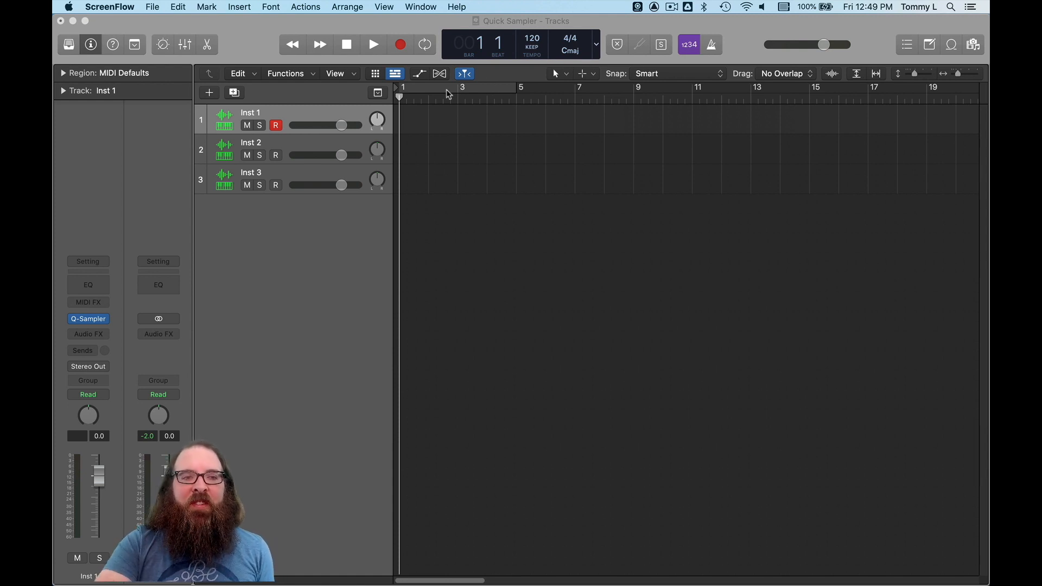
# Open the Quick Sampler of the Inst 1 track and move its window up so the whole plug-in is visible.
pyautogui.click(291, 149)
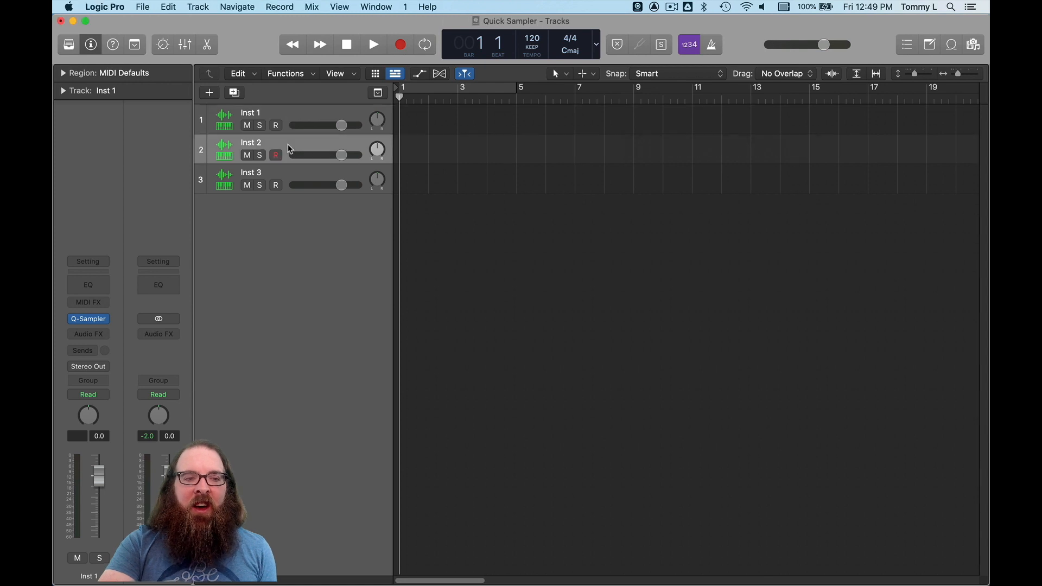
pyautogui.click(293, 169)
pyautogui.click(291, 112)
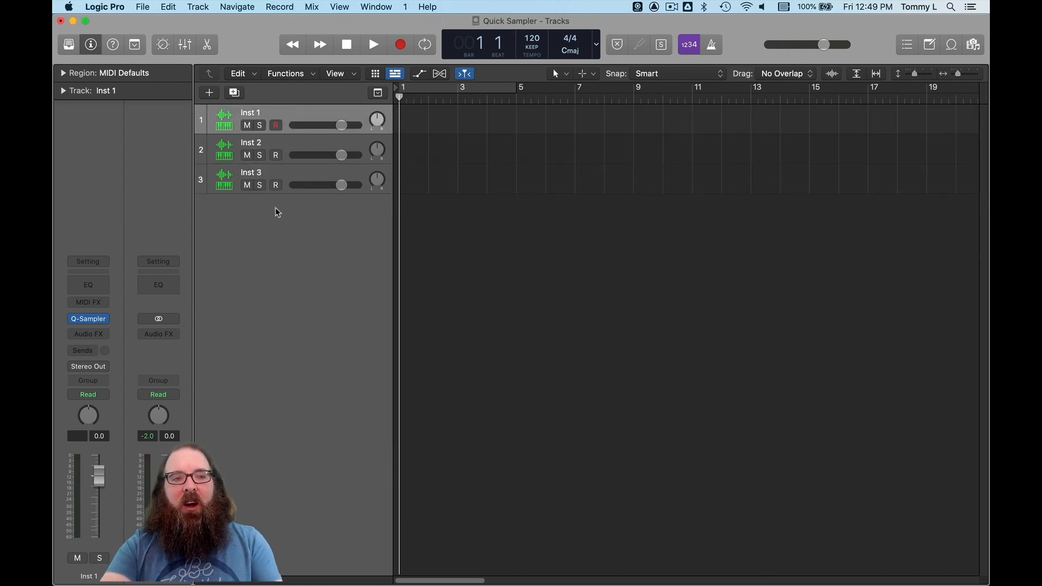
pyautogui.click(90, 321)
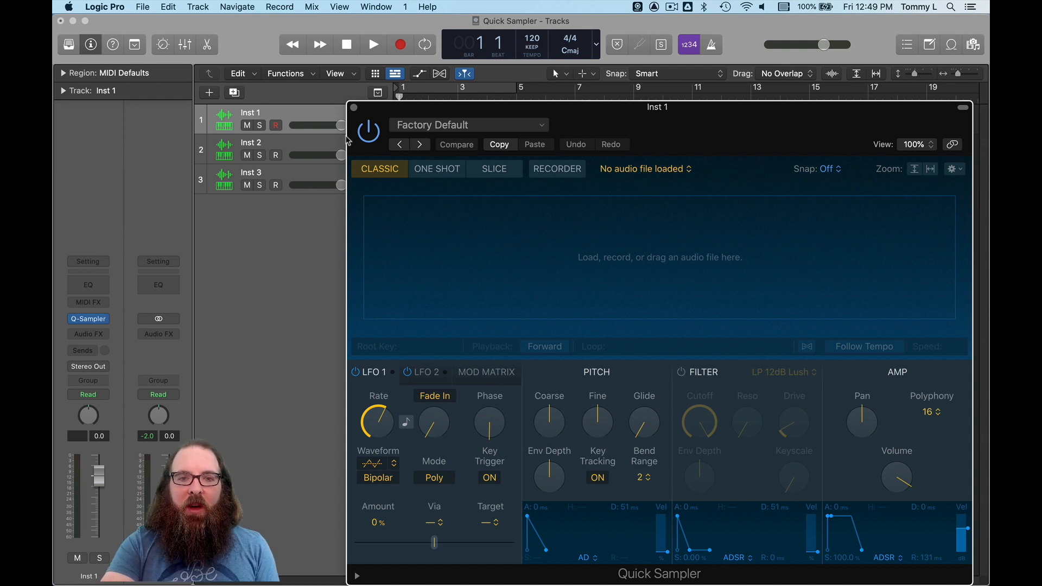
pyautogui.moveTo(577, 111); pyautogui.dragTo(509, 83)
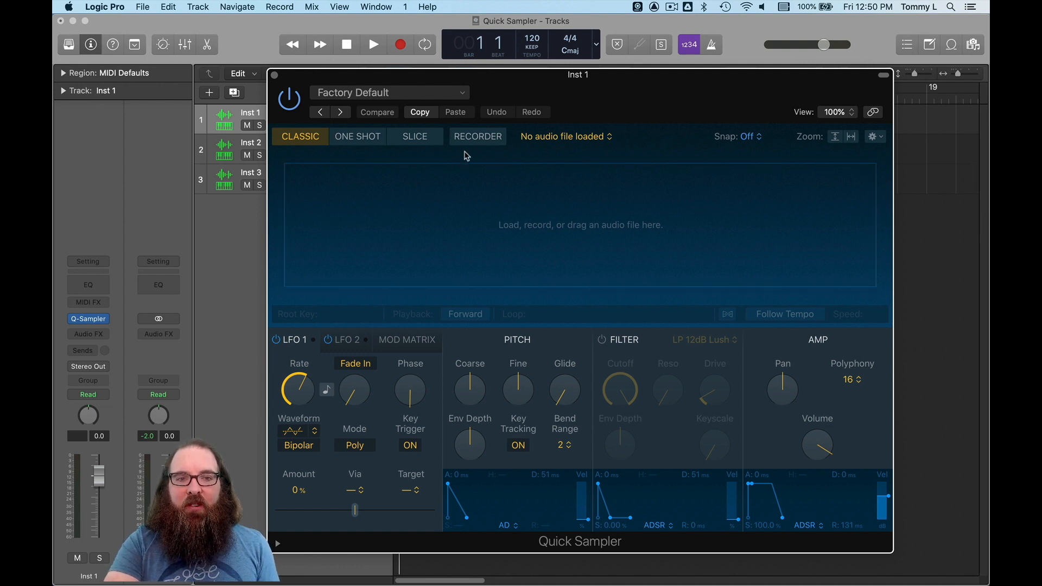
# Switch the Quick Sampler to Recorder mode and choose Input 1 as the recording input.
pyautogui.click(477, 136)
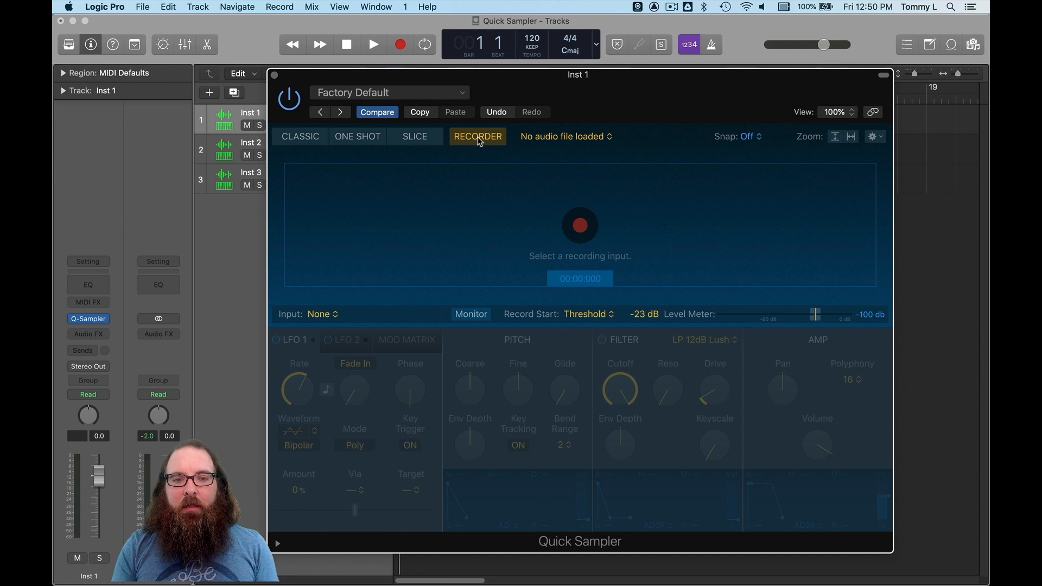
pyautogui.click(315, 317)
pyautogui.moveTo(329, 335)
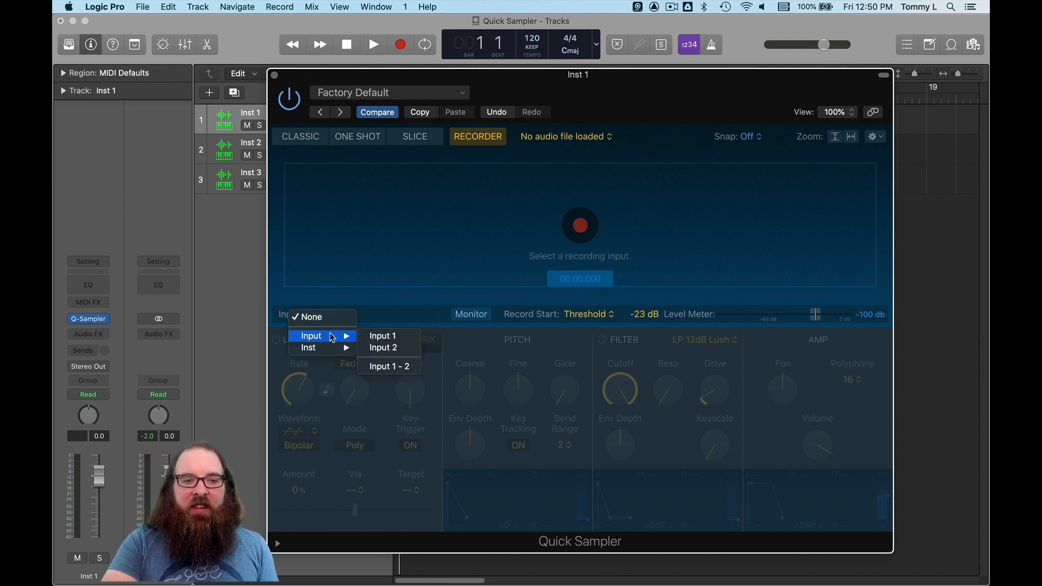
pyautogui.click(383, 336)
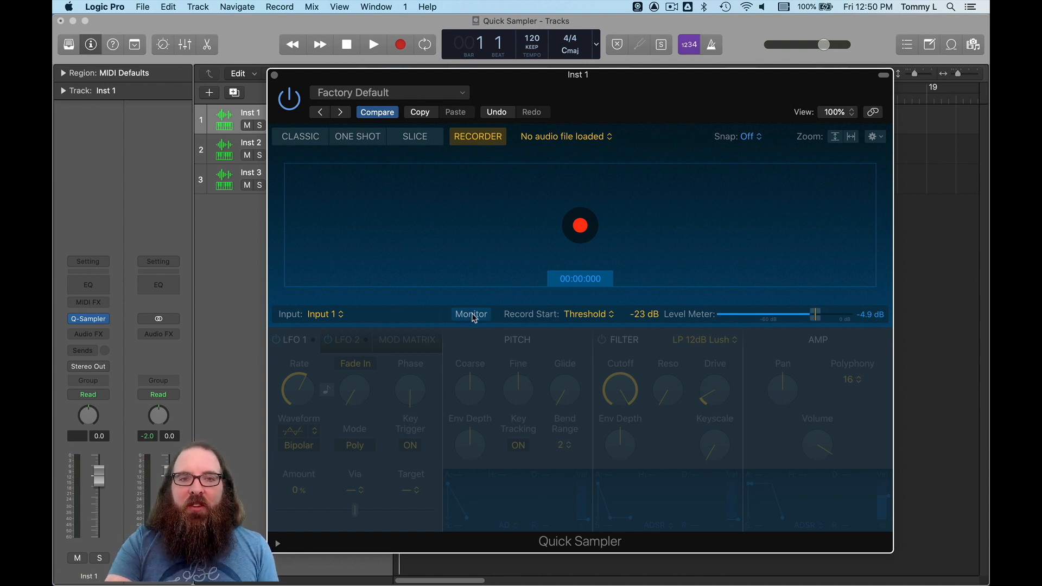
# Keep Record Start on Threshold, set the threshold to -16 dB, and record a short sample.
pyautogui.click(544, 314)
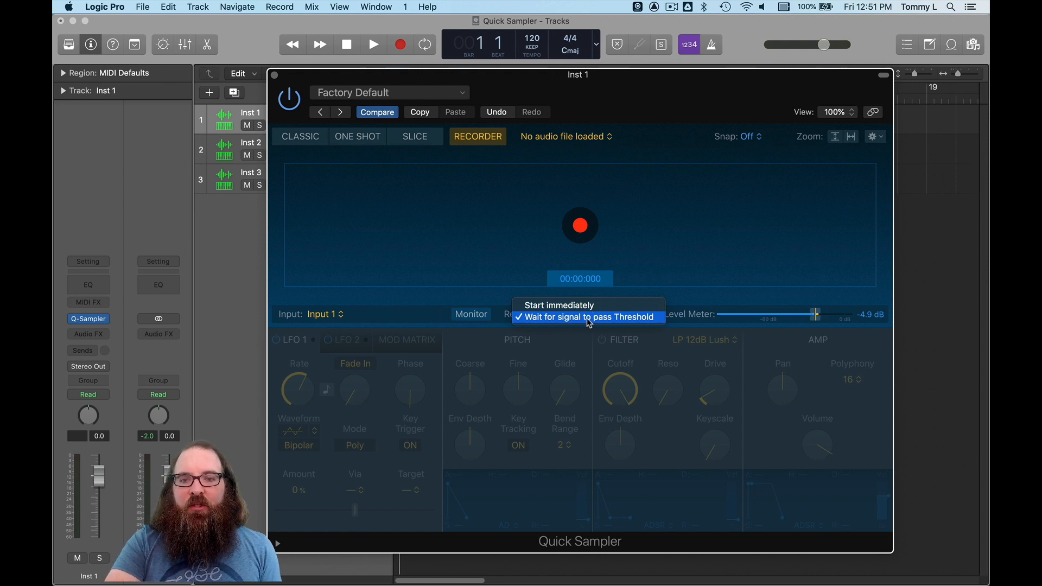
pyautogui.click(696, 275)
pyautogui.moveTo(819, 322)
pyautogui.mouseDown()
pyautogui.moveTo(801, 322)
pyautogui.moveTo(824, 321)
pyautogui.mouseUp()
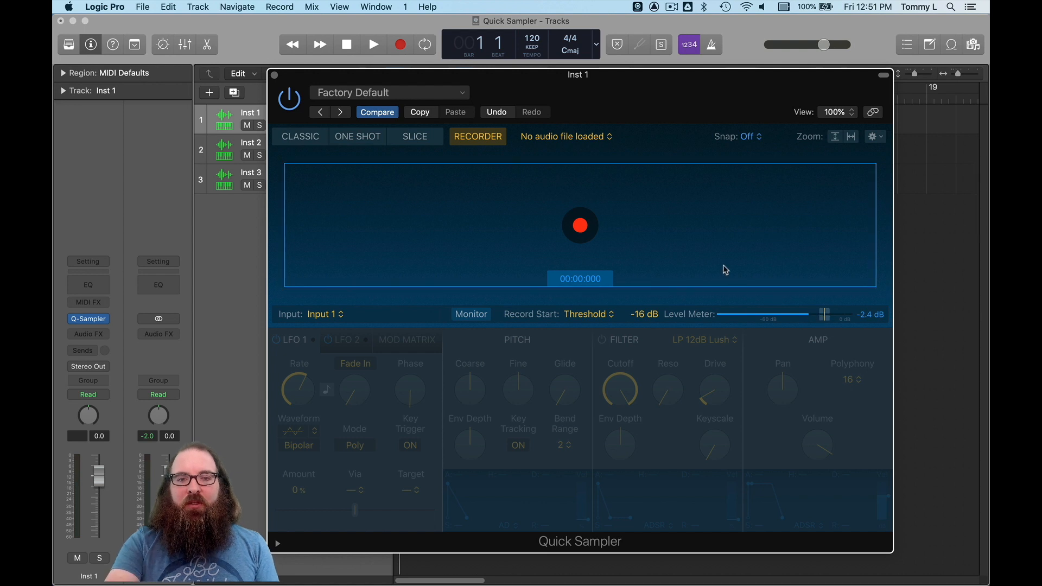
pyautogui.click(581, 226)
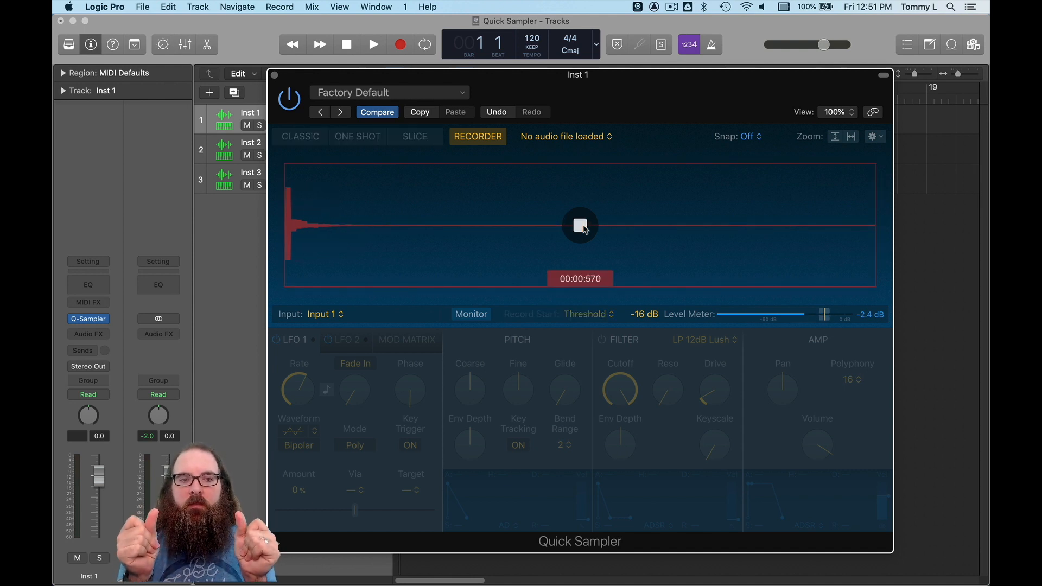
pyautogui.click(583, 224)
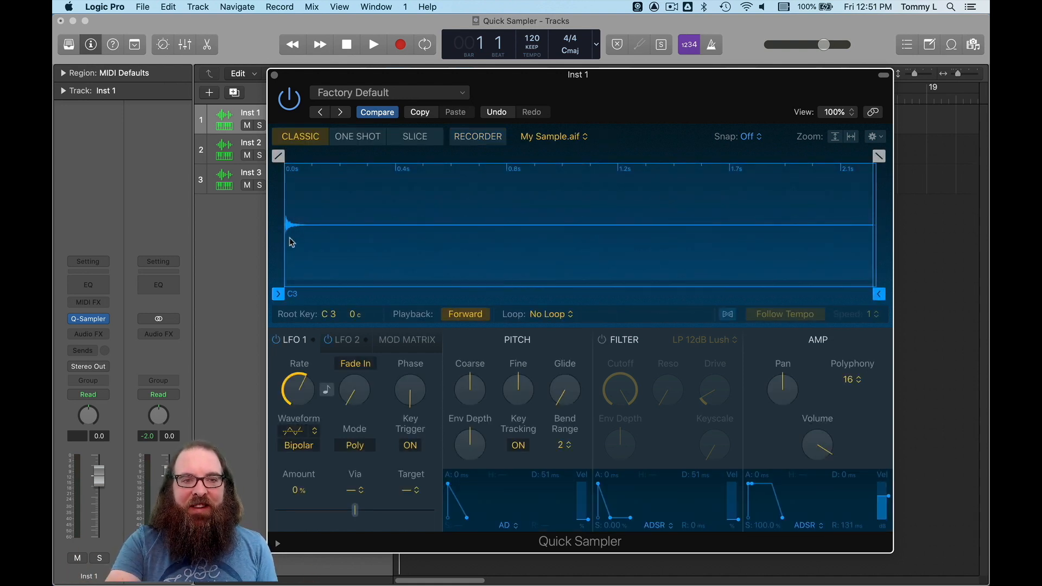
# Audition the recorded sample several times in Classic mode.
pyautogui.click(290, 295)
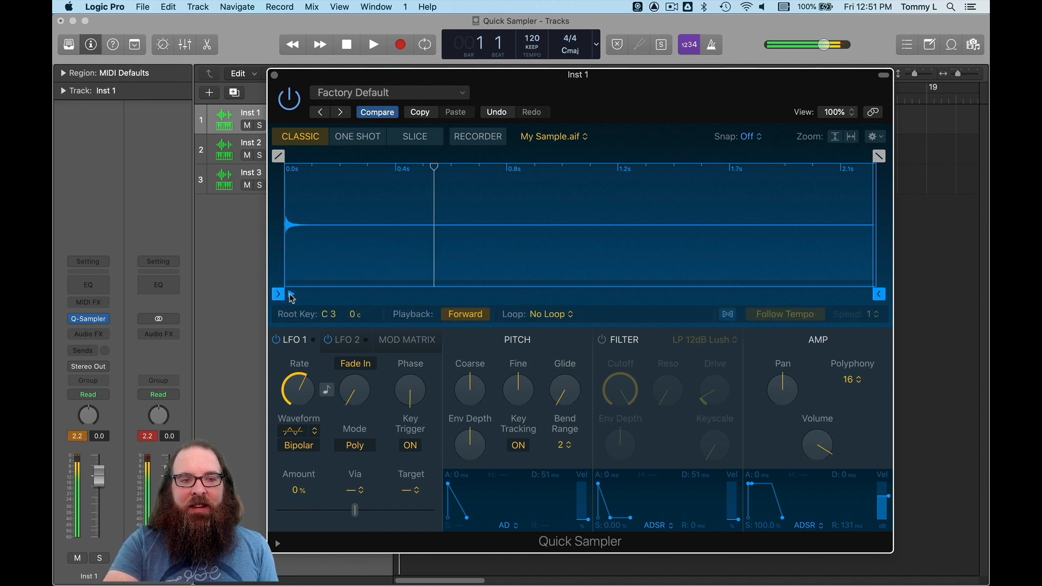
pyautogui.click(289, 295)
pyautogui.click(291, 296)
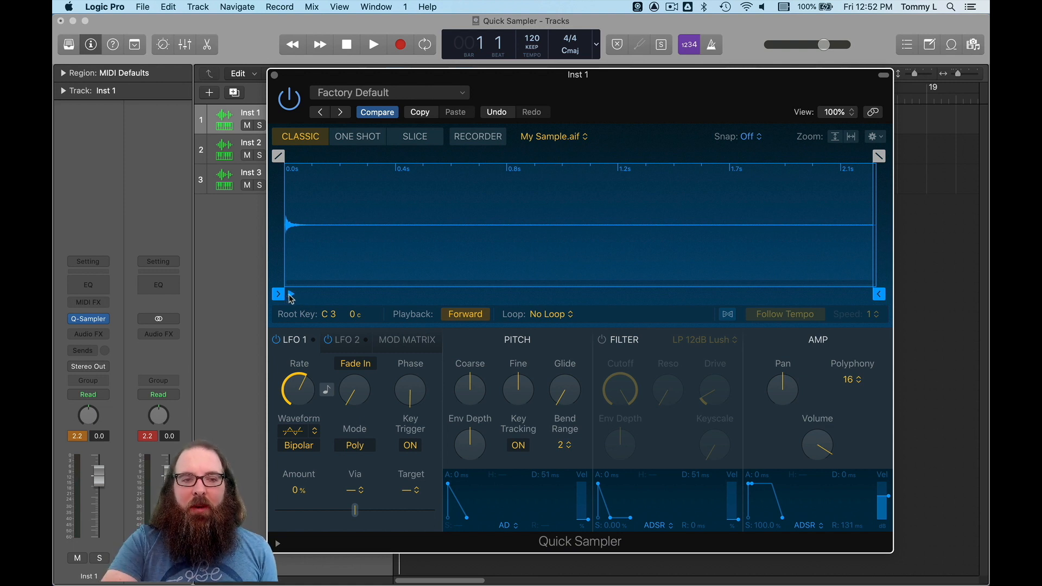
pyautogui.click(291, 295)
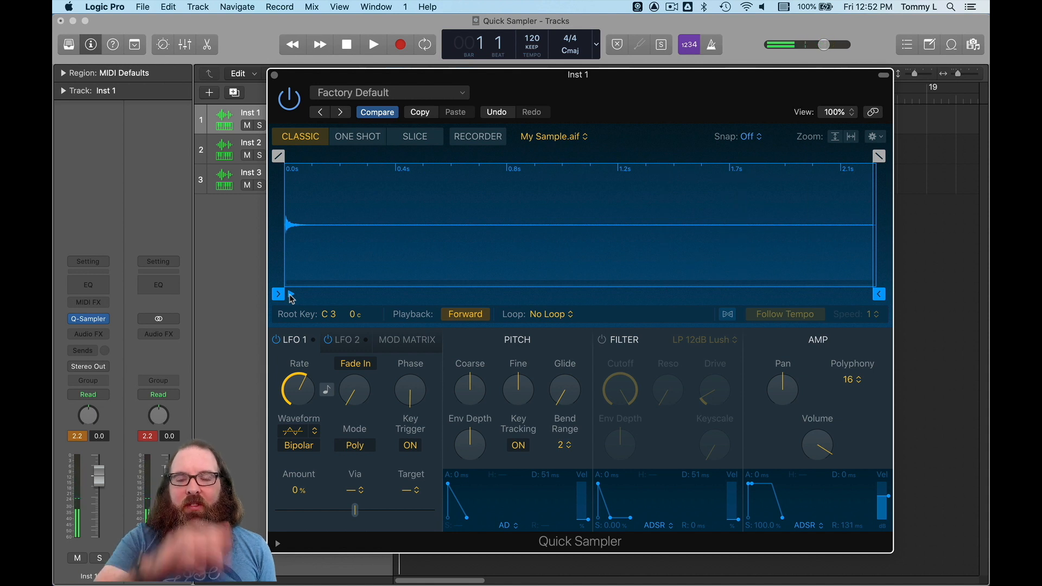
# Trim the sample end to about 0.284 s and audition the shortened sample.
pyautogui.moveTo(879, 294)
pyautogui.mouseDown()
pyautogui.moveTo(346, 274)
pyautogui.moveTo(515, 269)
pyautogui.moveTo(335, 264)
pyautogui.moveTo(301, 238)
pyautogui.moveTo(342, 267)
pyautogui.moveTo(337, 281)
pyautogui.mouseUp()
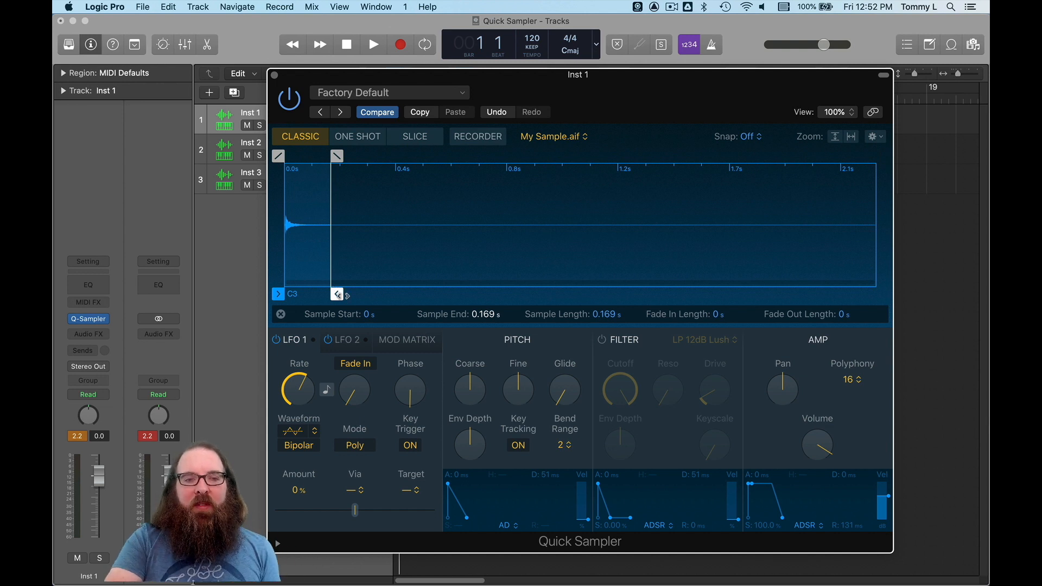
pyautogui.moveTo(336, 294); pyautogui.dragTo(370, 294)
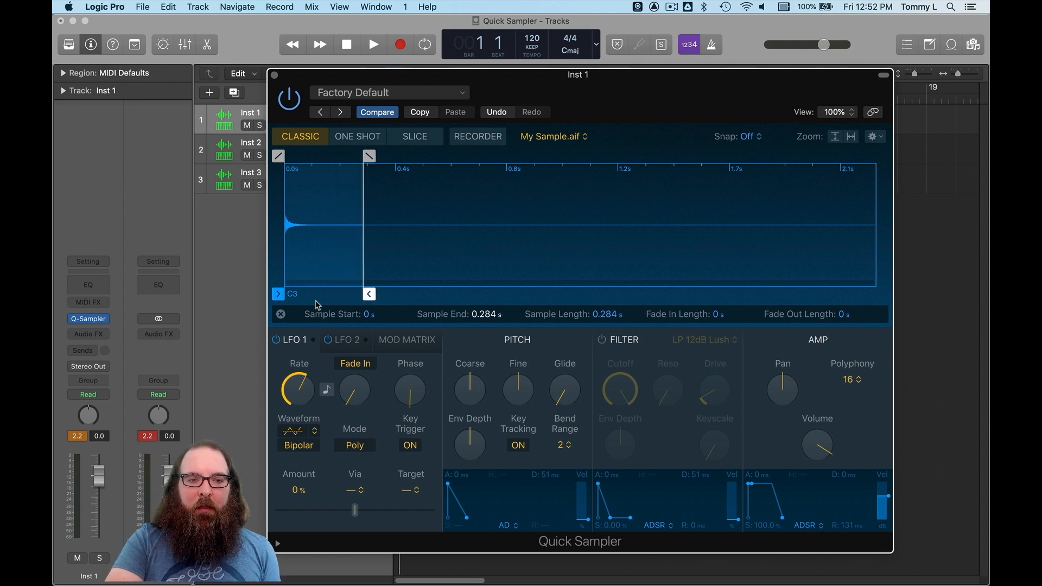
pyautogui.click(291, 296)
pyautogui.click(291, 296)
pyautogui.click(291, 296)
pyautogui.click(290, 296)
pyautogui.click(291, 296)
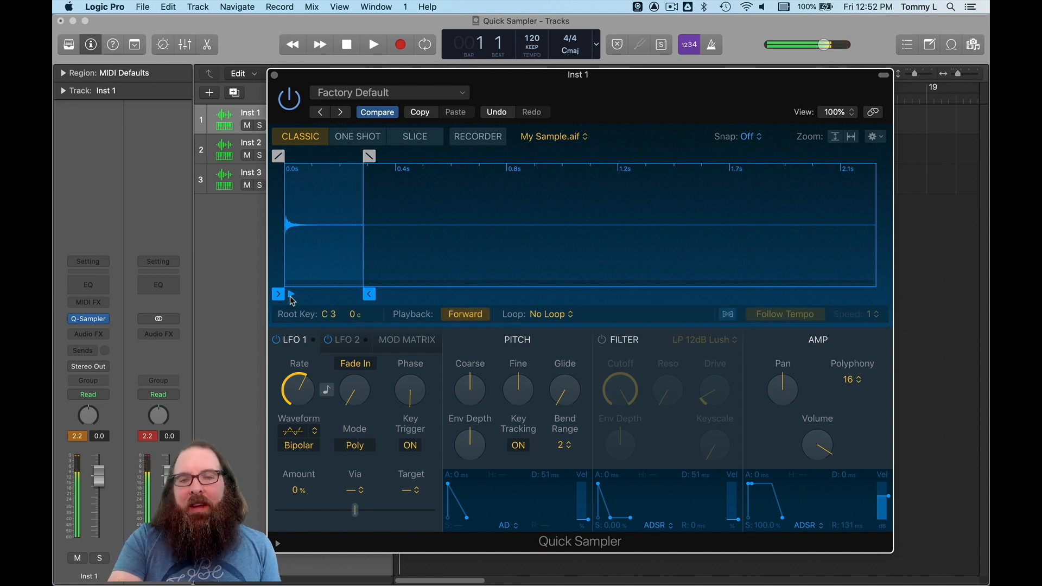
# Add a fade-out from about 0.1 s to the end of the trimmed sample and turn on Flex.
pyautogui.click(852, 137)
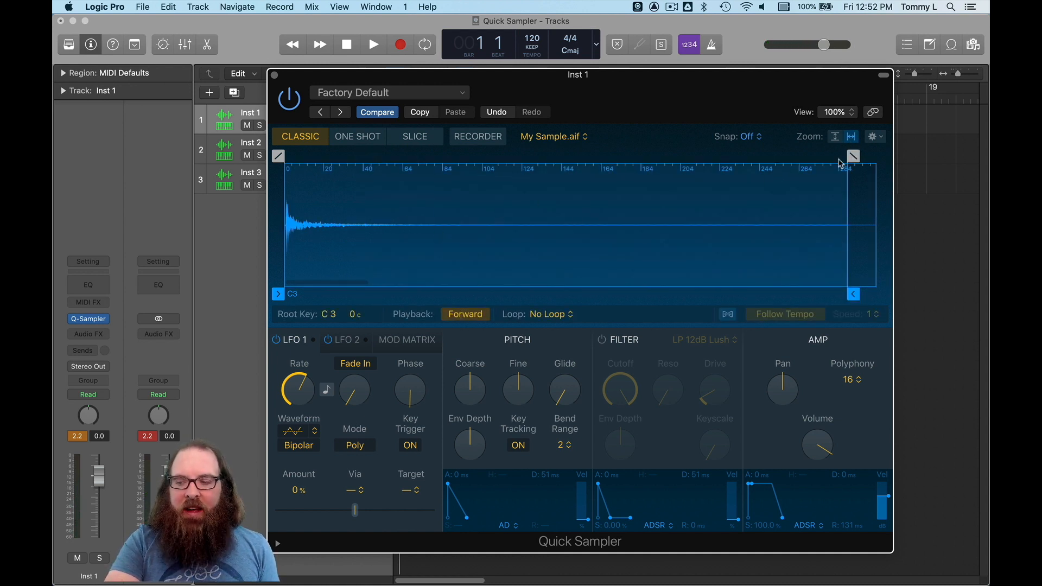
pyautogui.click(291, 296)
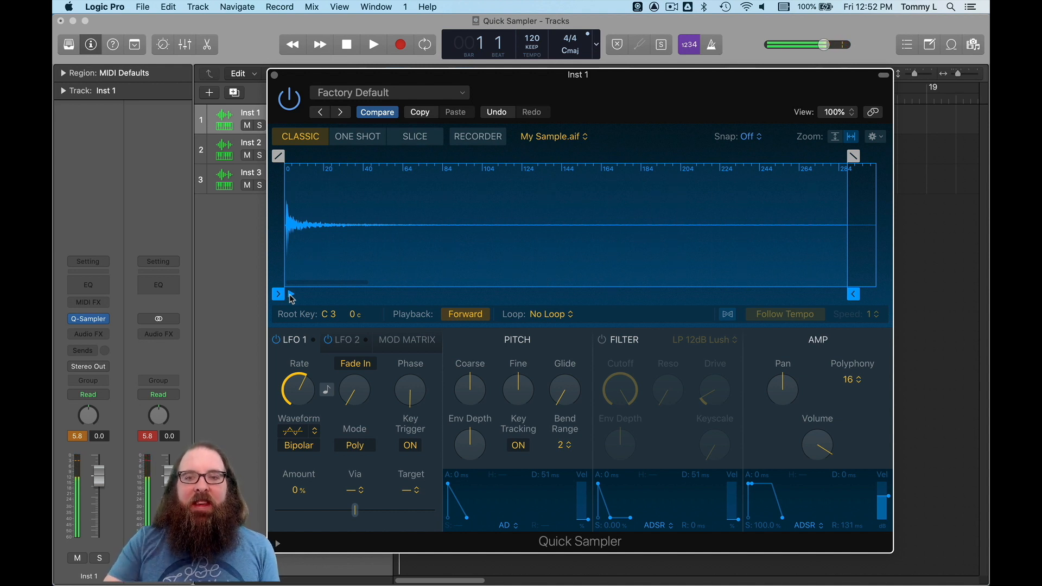
pyautogui.moveTo(854, 156); pyautogui.dragTo(626, 156)
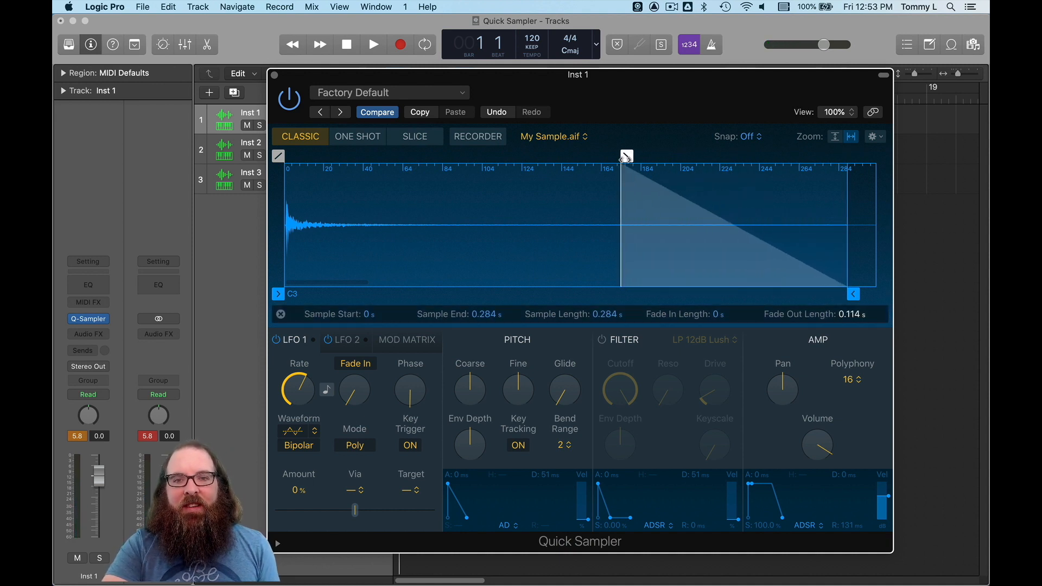
pyautogui.moveTo(625, 157); pyautogui.dragTo(484, 156)
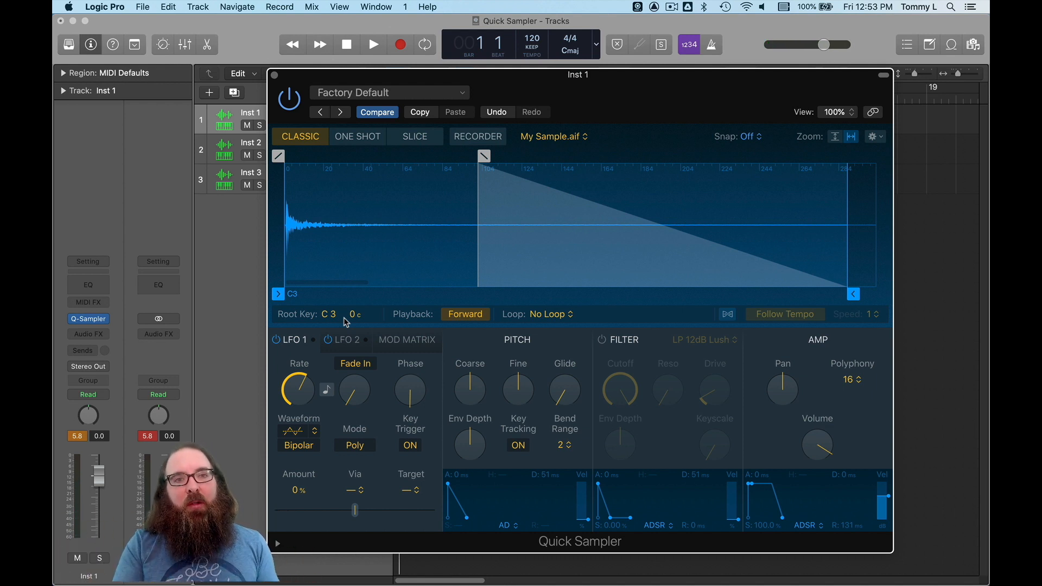
pyautogui.click(732, 315)
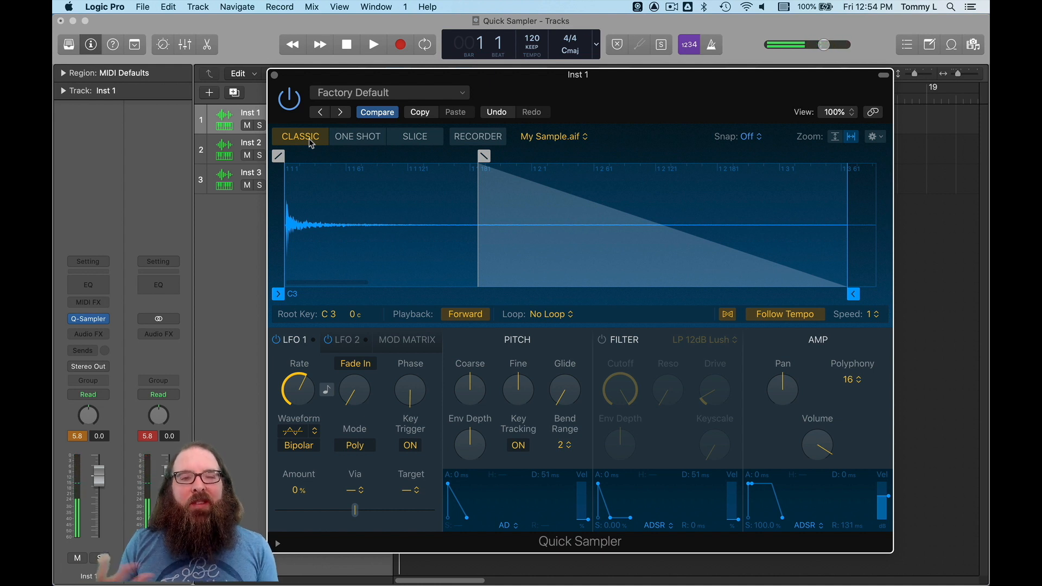
# Switch the sampler to One Shot mode and add a fade-out of about 0 1 33, closing the plug-in when done.
pyautogui.click(344, 142)
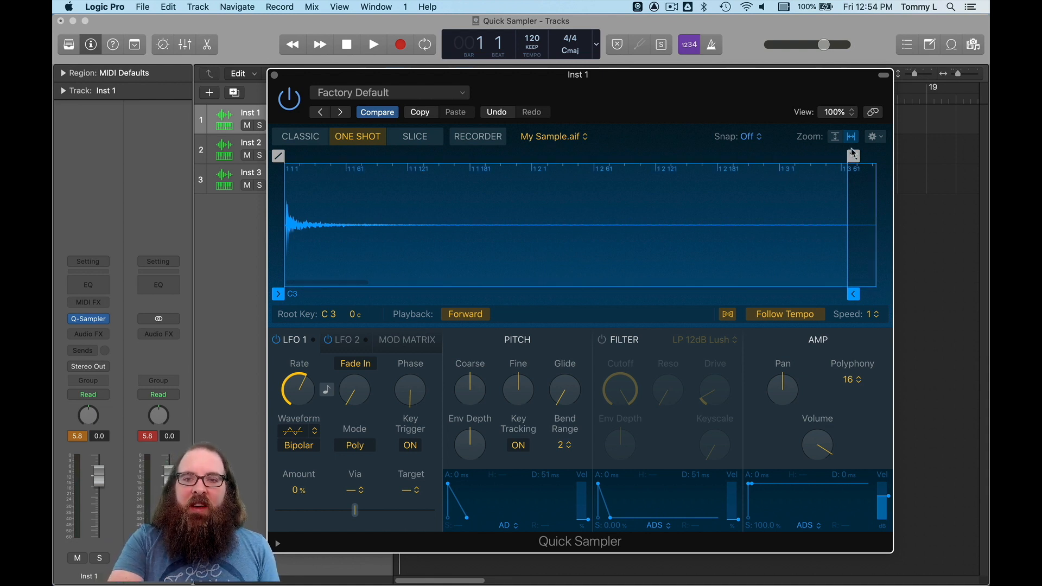
pyautogui.moveTo(853, 156)
pyautogui.mouseDown()
pyautogui.moveTo(540, 158)
pyautogui.moveTo(572, 158)
pyautogui.mouseUp()
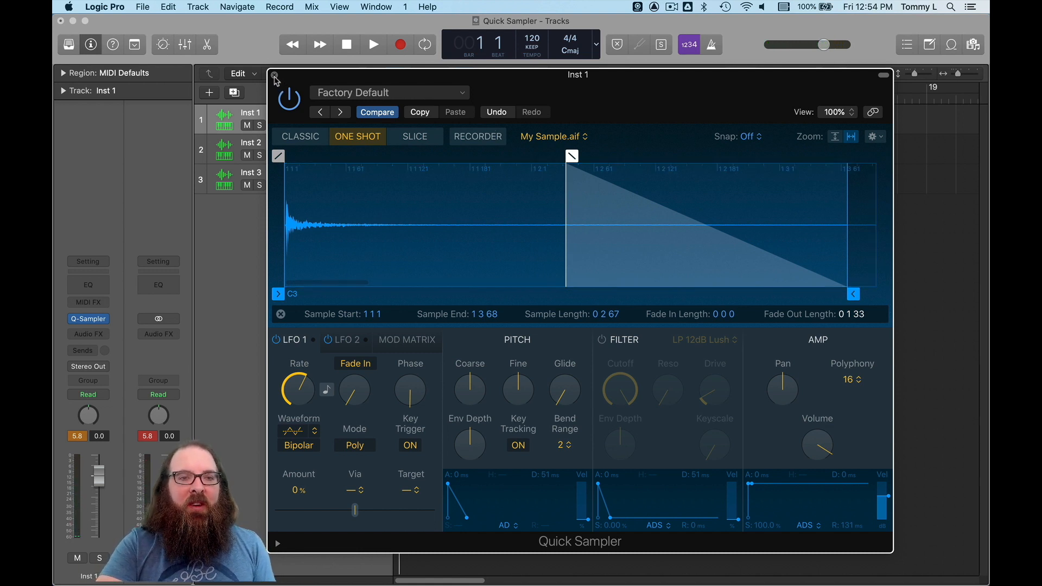
pyautogui.click(274, 76)
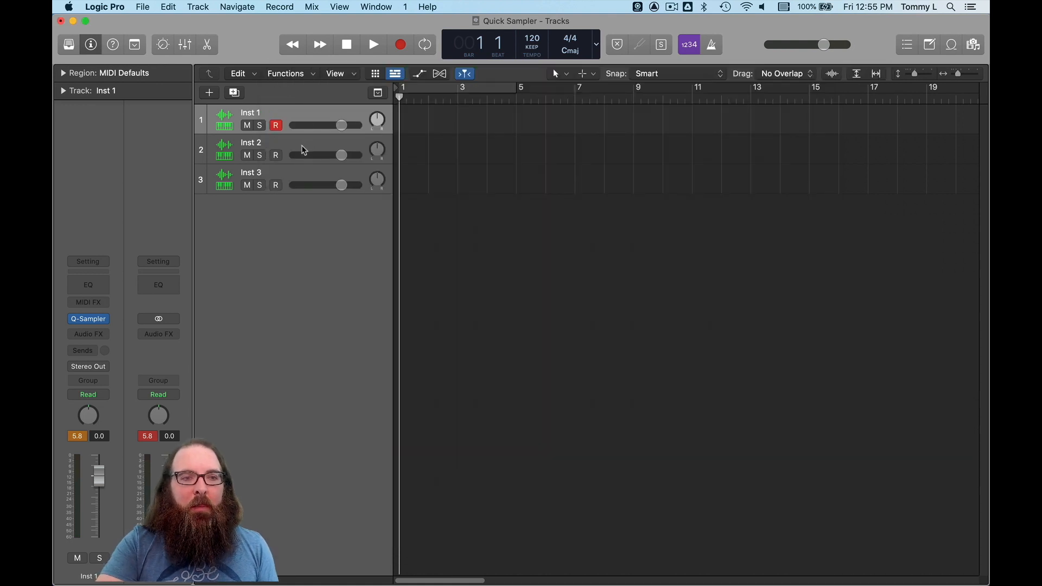
# Select the Inst 2 track, search Apple Loops for "vertical", and preview the Downtempo Vertical Beat loop.
pyautogui.click(304, 148)
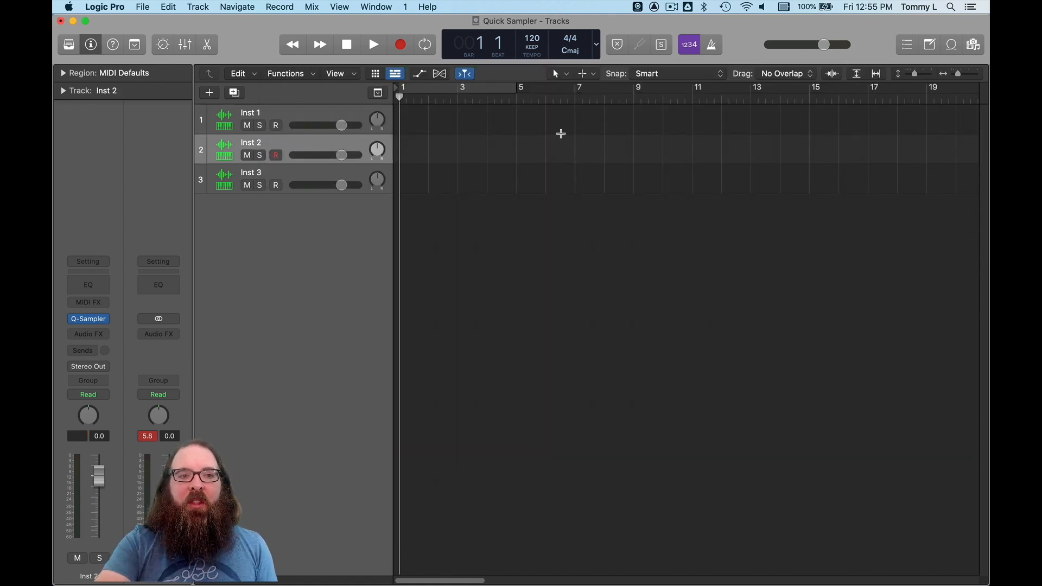
pyautogui.click(954, 45)
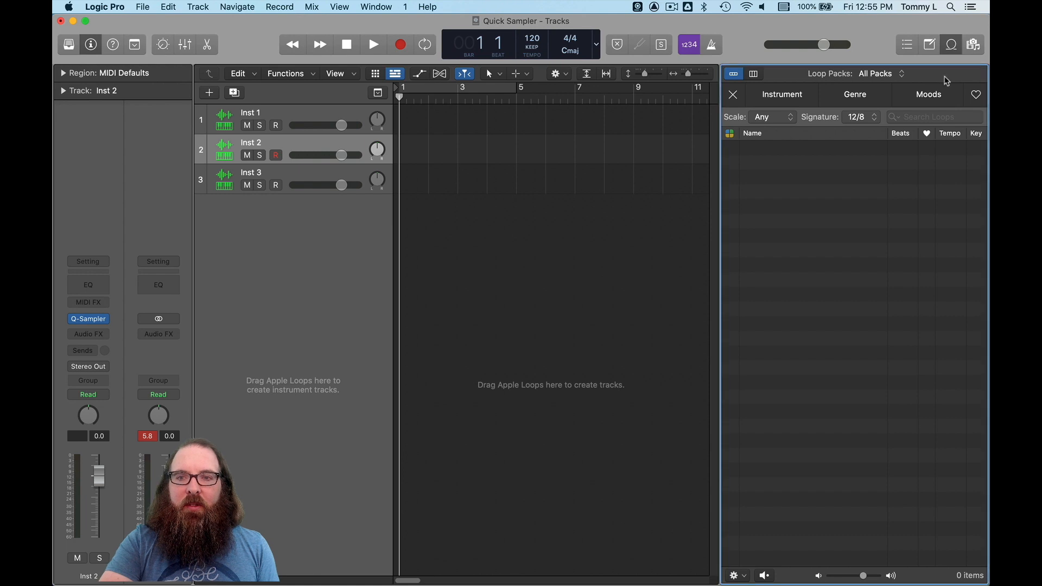
pyautogui.click(940, 116)
pyautogui.write('vertical')
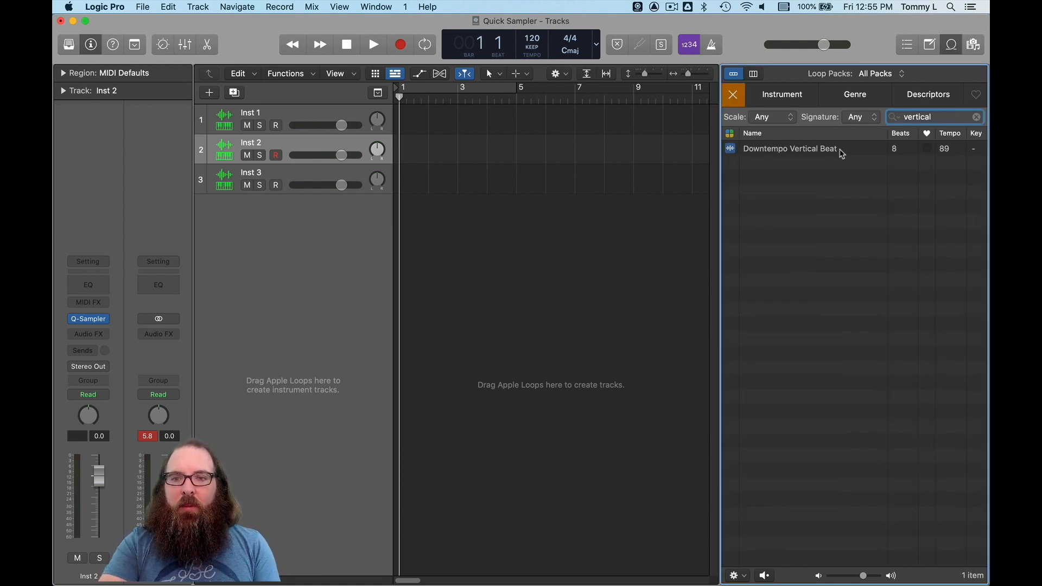
pyautogui.click(809, 154)
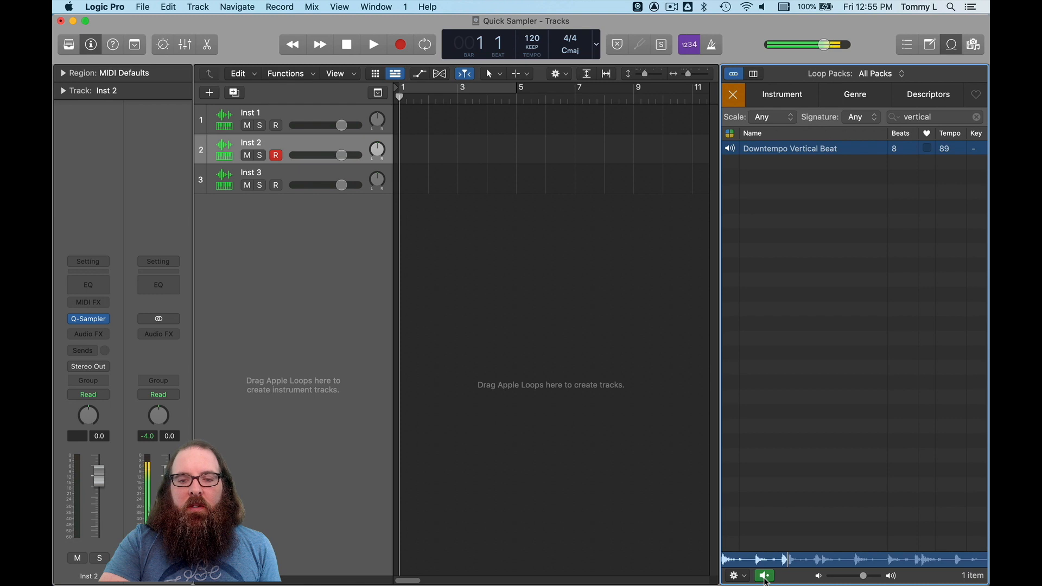
pyautogui.click(764, 575)
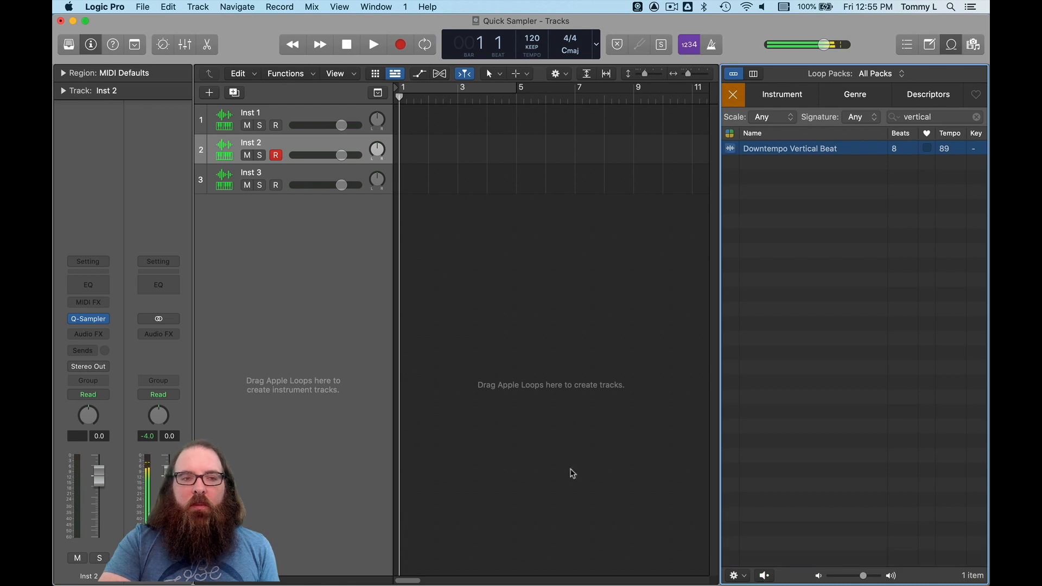
# Load the Downtempo Vertical Beat loop into Inst 2's Quick Sampler using the Original option and audition it.
pyautogui.click(88, 318)
pyautogui.moveTo(596, 101); pyautogui.dragTo(368, 76)
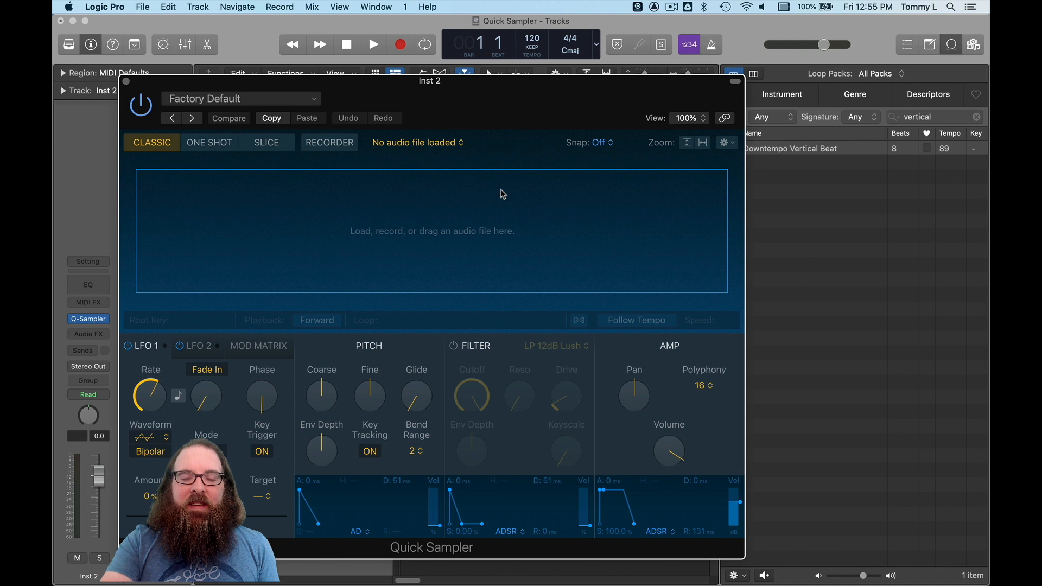
pyautogui.moveTo(776, 153); pyautogui.dragTo(310, 231)
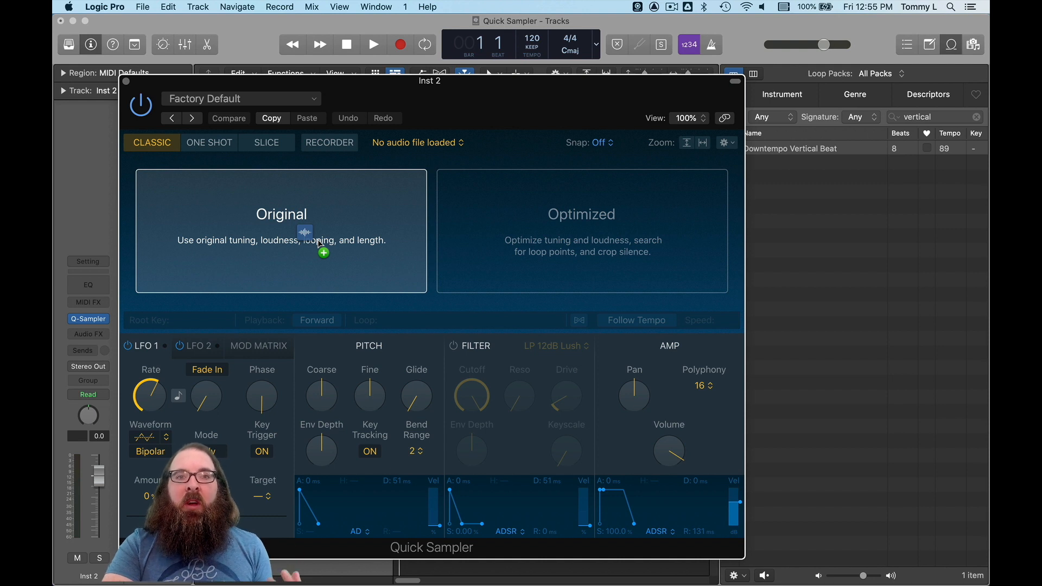
pyautogui.moveTo(320, 244); pyautogui.dragTo(481, 240)
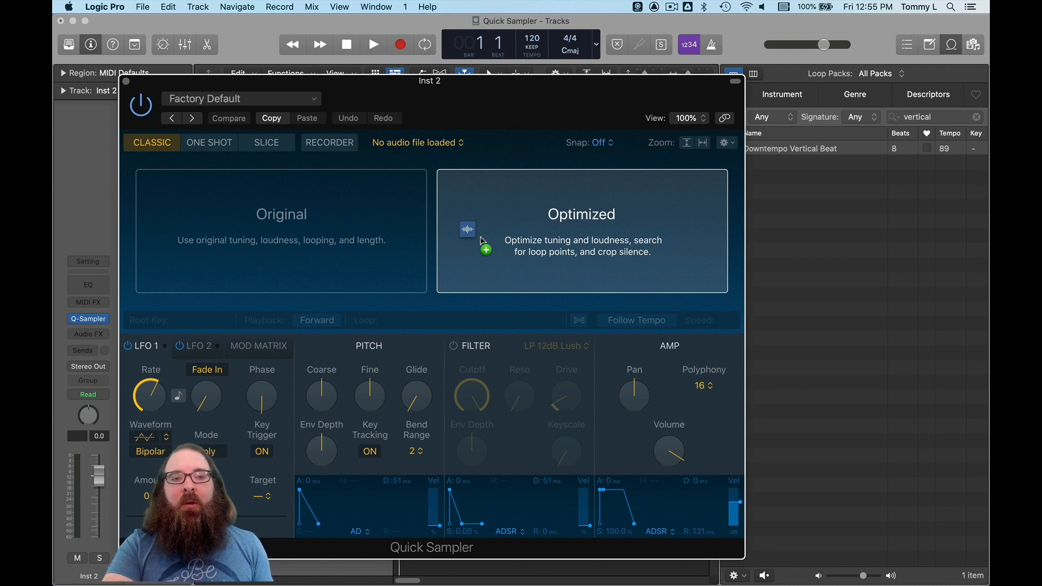
pyautogui.moveTo(482, 240); pyautogui.dragTo(288, 225)
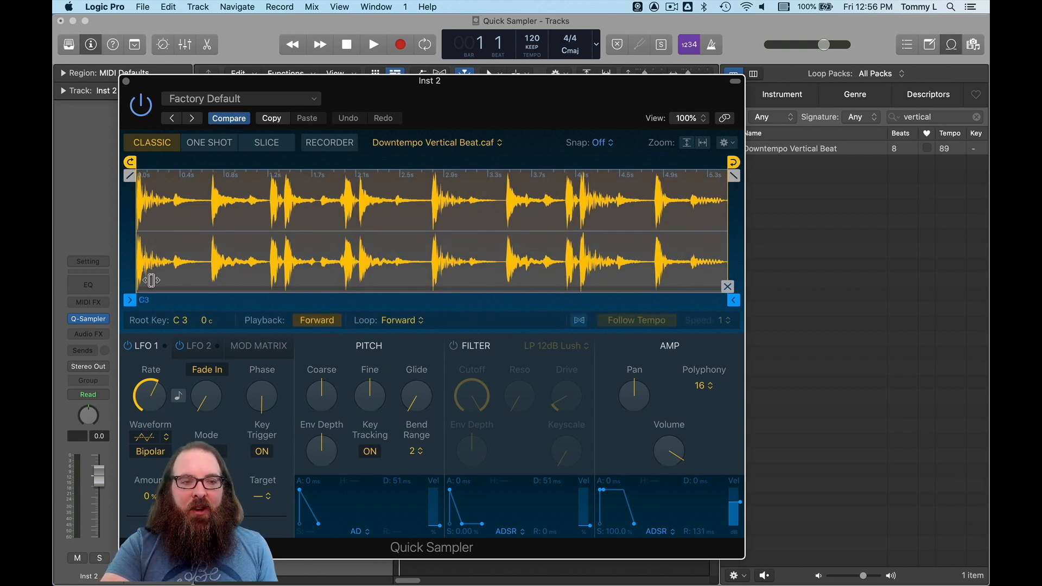
pyautogui.click(145, 301)
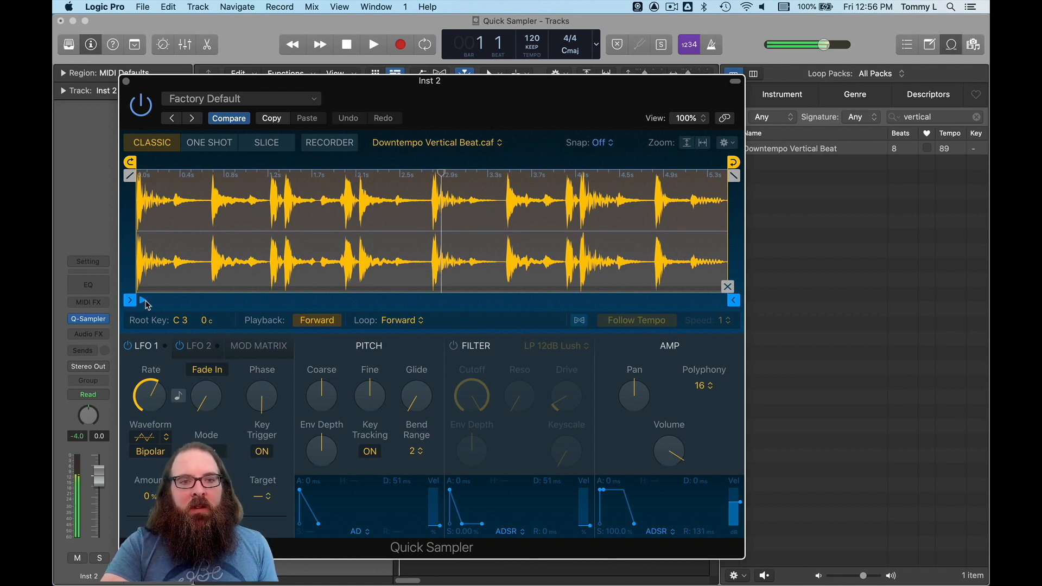
# Stop the sample preview and switch the sampler to Slice mode.
pyautogui.click(145, 302)
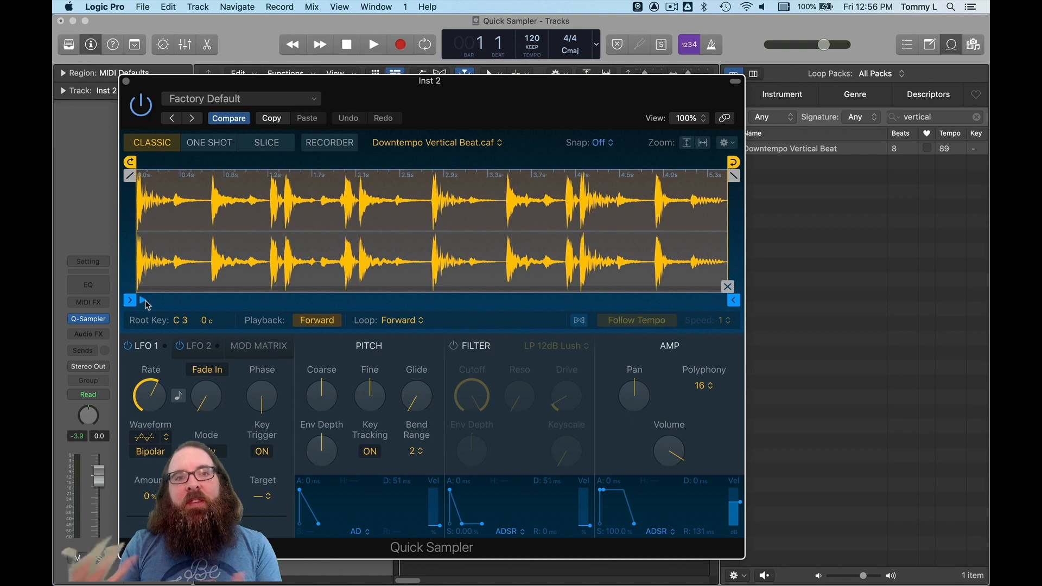
pyautogui.click(268, 144)
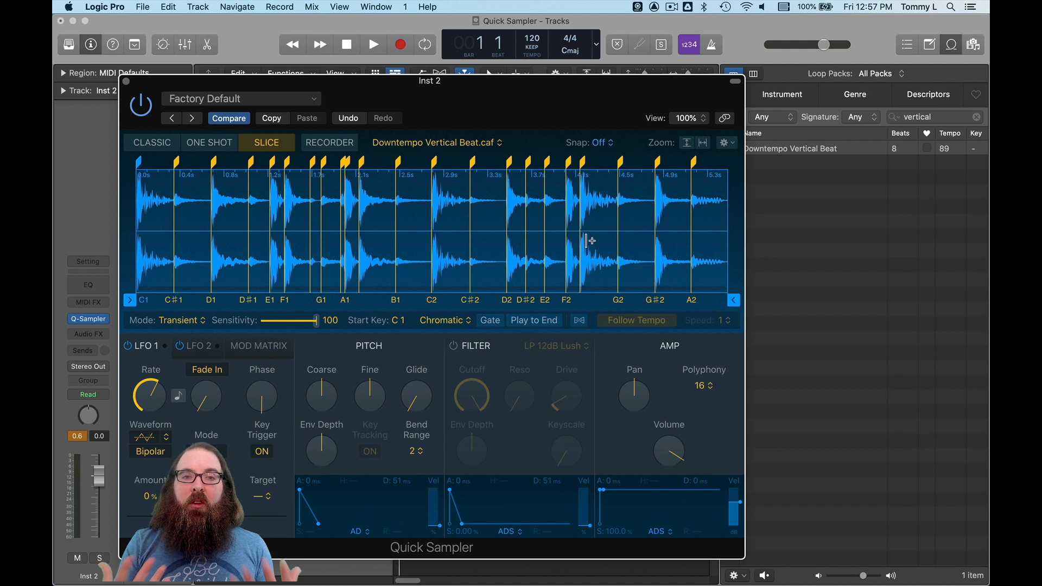
# Try the Beat Divisions and Equal Divisions slicing modes and return to Transient+Note.
pyautogui.click(183, 325)
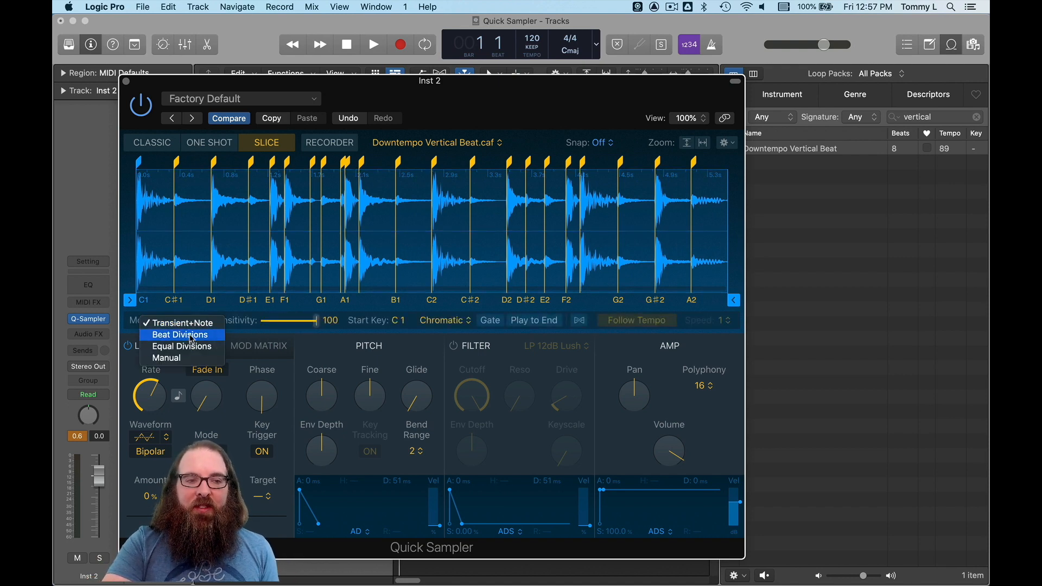
pyautogui.click(191, 335)
pyautogui.click(171, 322)
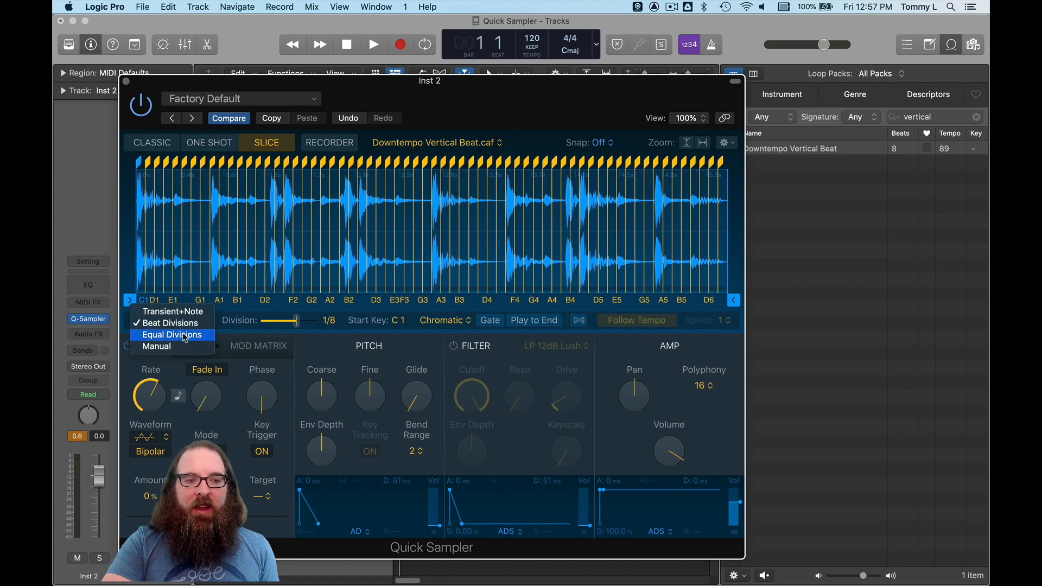
pyautogui.click(185, 334)
pyautogui.click(170, 320)
pyautogui.click(180, 303)
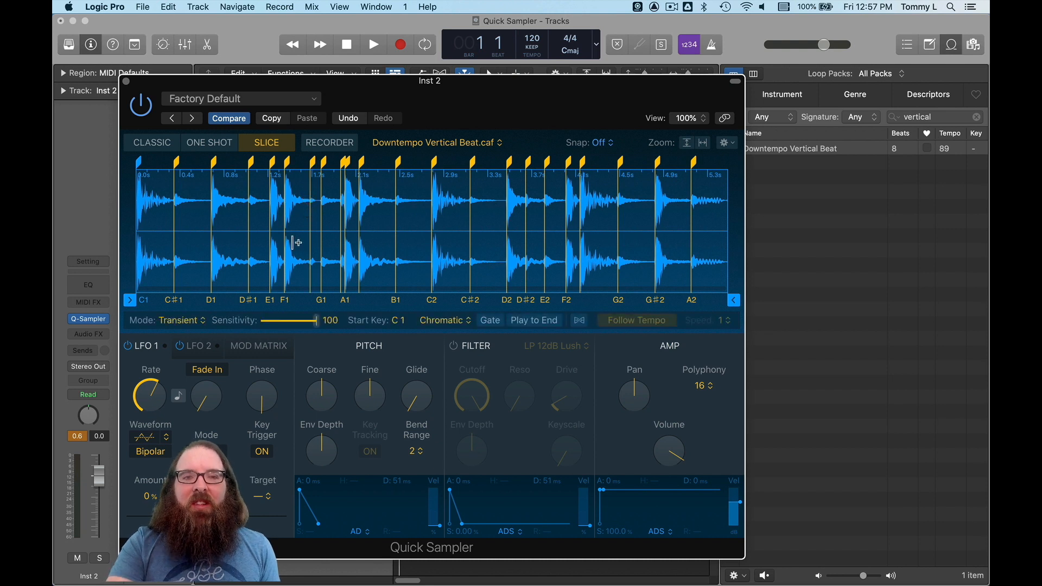
# Set the slicing sensitivity to 71, add a slice marker at about 0.943 s and remove the first of the two nearly overlapping markers before 2.1 s.
pyautogui.moveTo(318, 324); pyautogui.dragTo(301, 323)
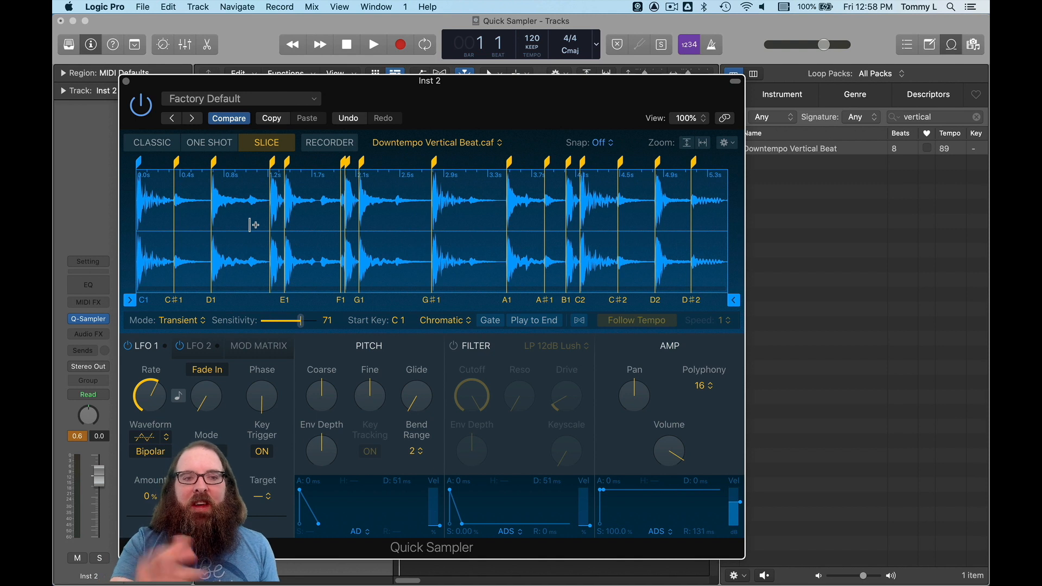
pyautogui.click(249, 225)
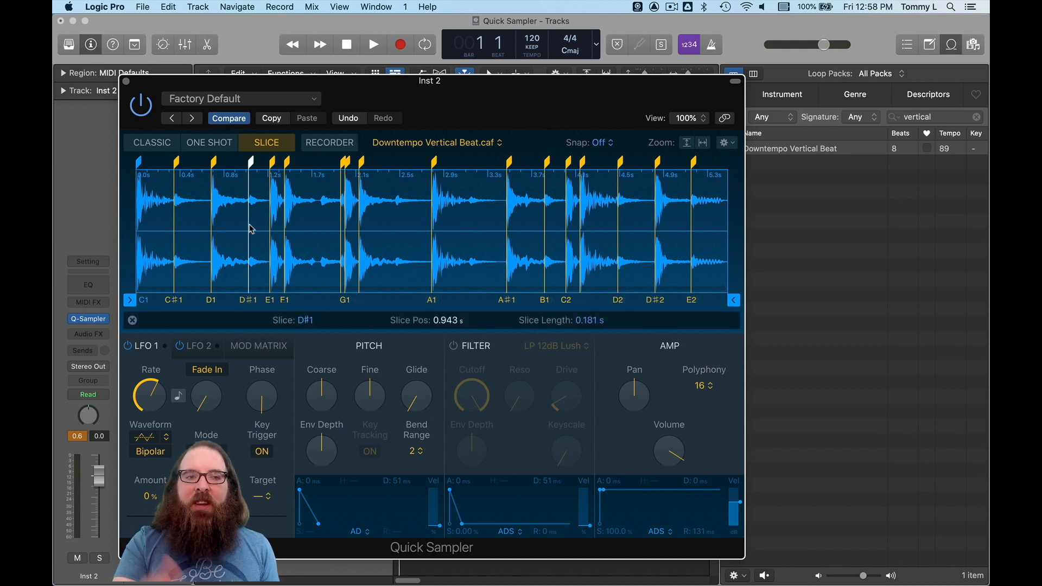
pyautogui.click(343, 212)
pyautogui.doubleClick(343, 212)
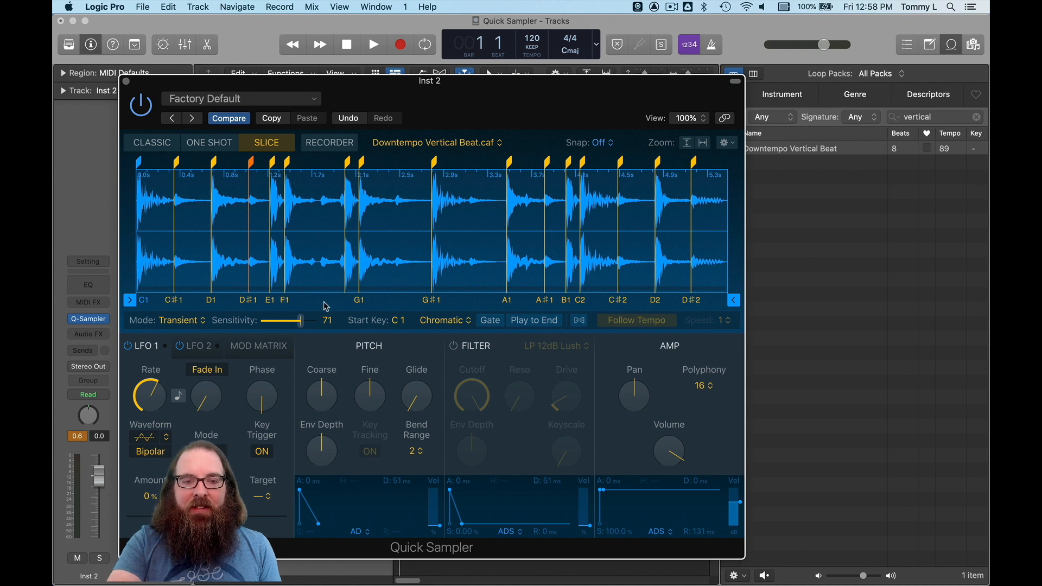
# Try mapping the slices to White and Black keys and return the mapping to Chromatic.
pyautogui.click(444, 320)
pyautogui.click(454, 336)
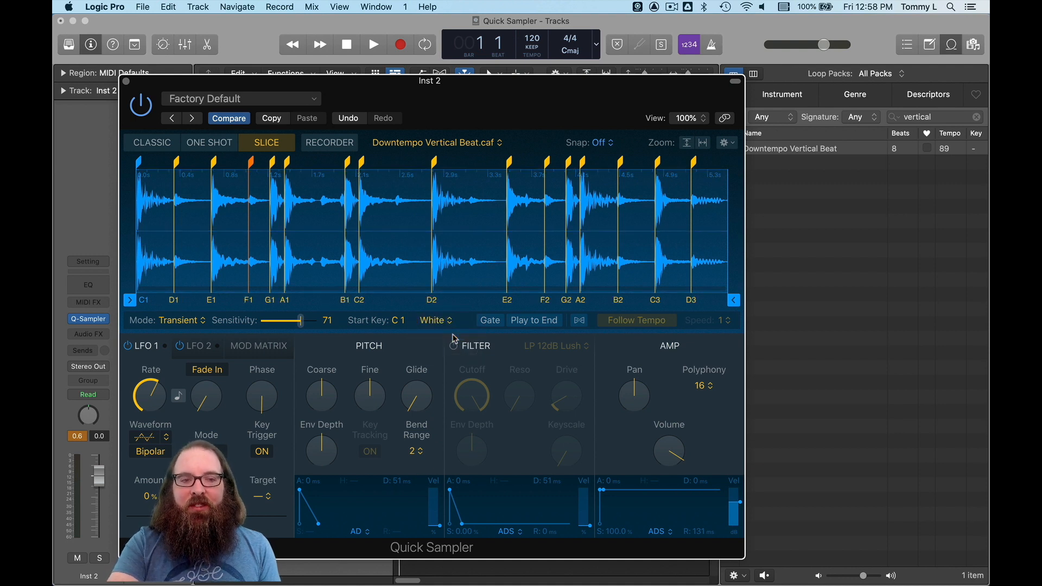
pyautogui.click(444, 320)
pyautogui.click(444, 333)
pyautogui.click(449, 323)
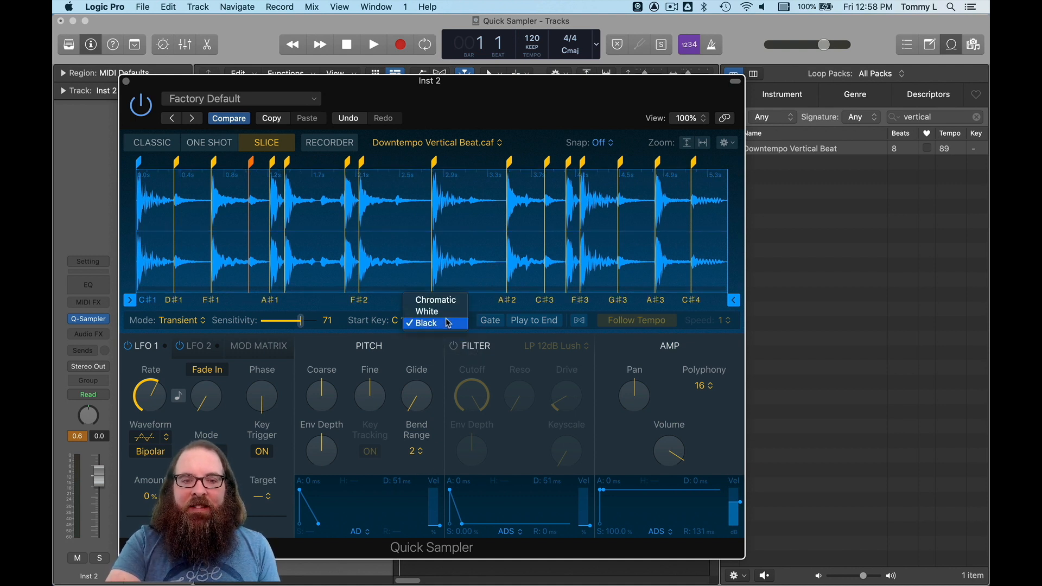
pyautogui.click(449, 301)
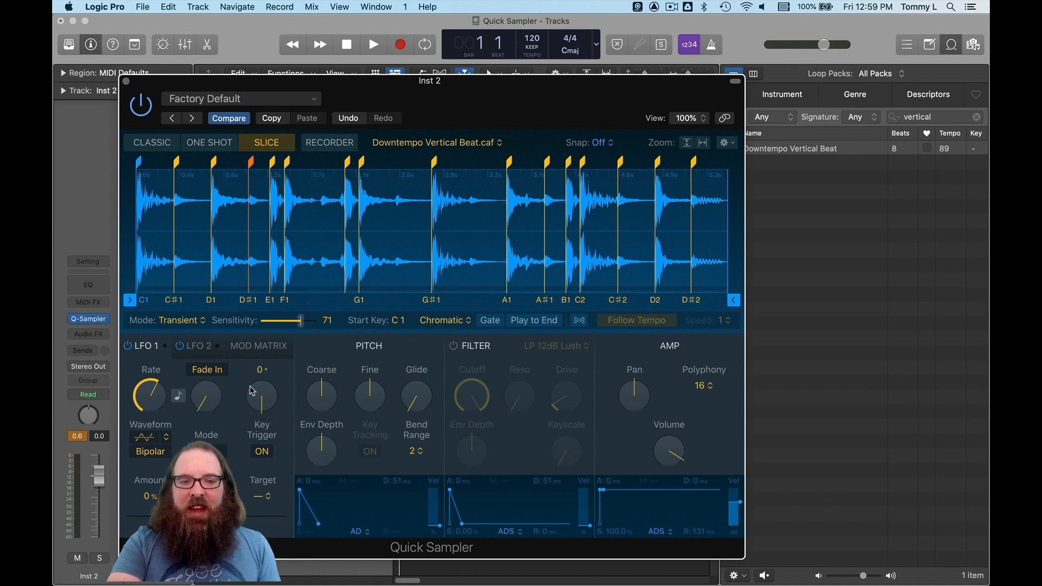
# Turn on the filter and set the amp envelope type to AHDS.
pyautogui.click(454, 347)
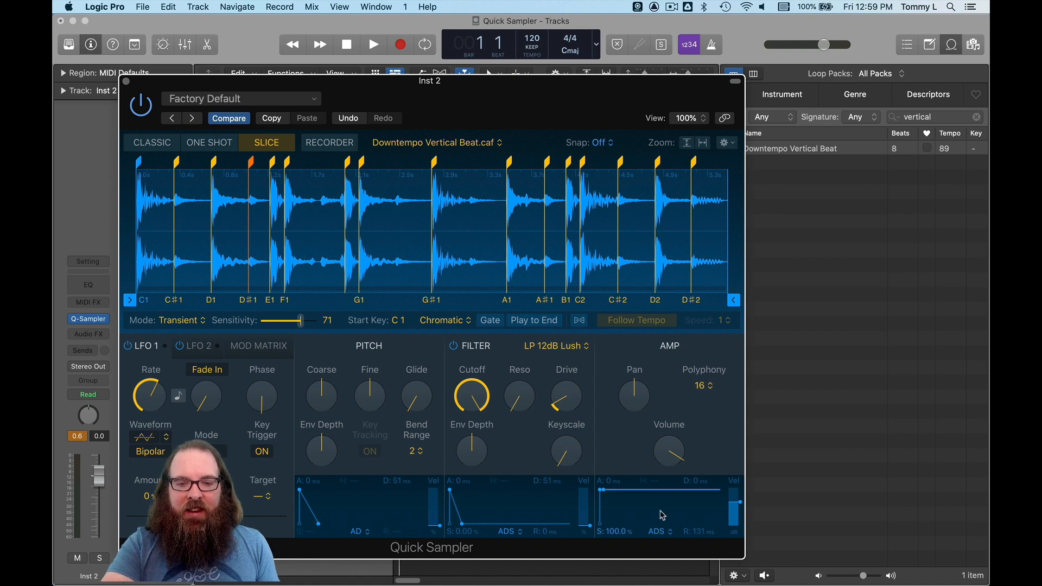
pyautogui.click(660, 531)
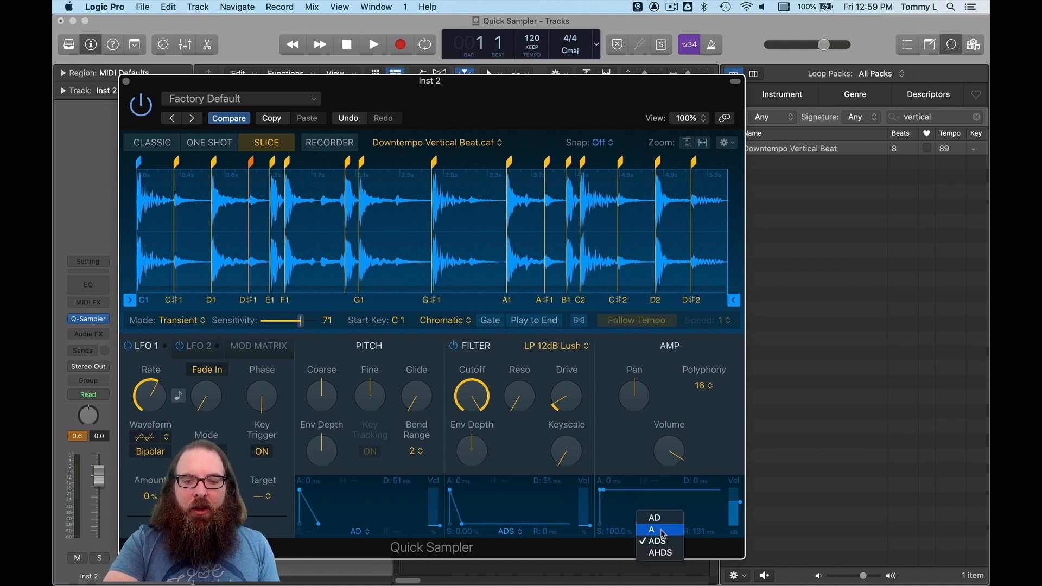
pyautogui.click(670, 556)
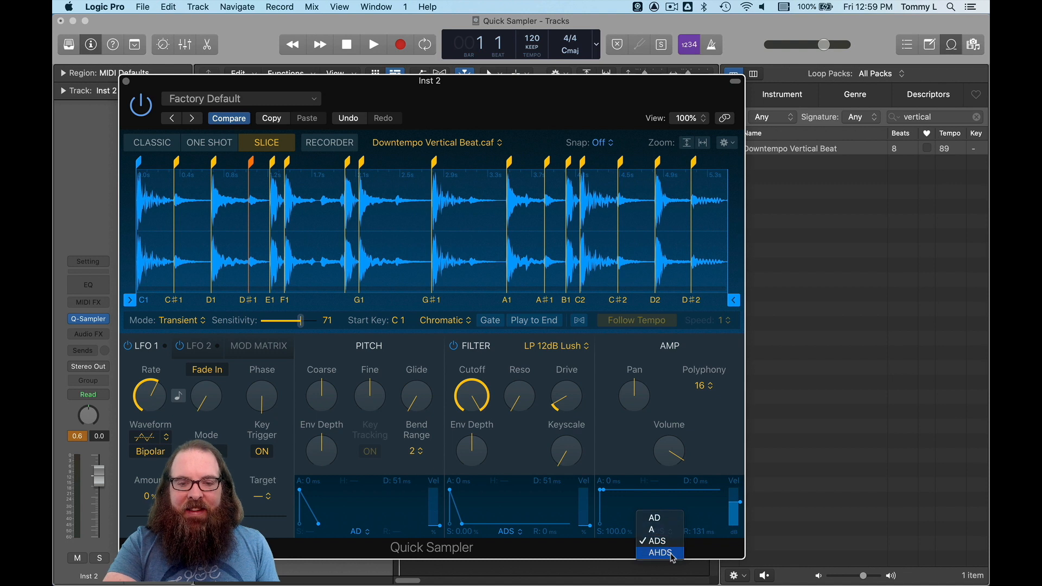
# Shape the amp envelope with a hold of about 144 ms, a decay of about 36 ms and 0% sustain.
pyautogui.moveTo(610, 495); pyautogui.dragTo(624, 534)
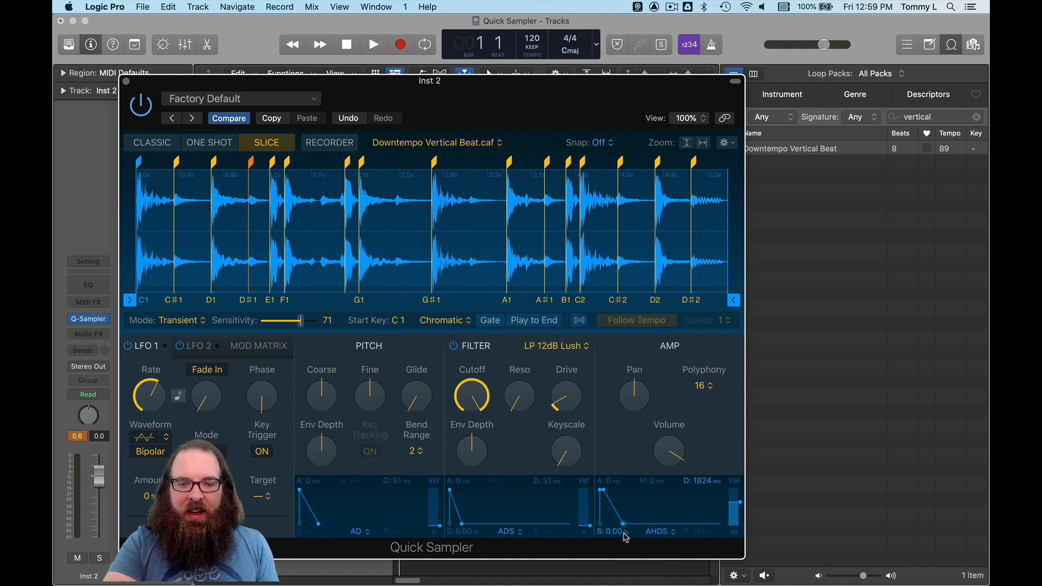
pyautogui.moveTo(610, 495); pyautogui.dragTo(617, 490)
pyautogui.moveTo(637, 525); pyautogui.dragTo(627, 527)
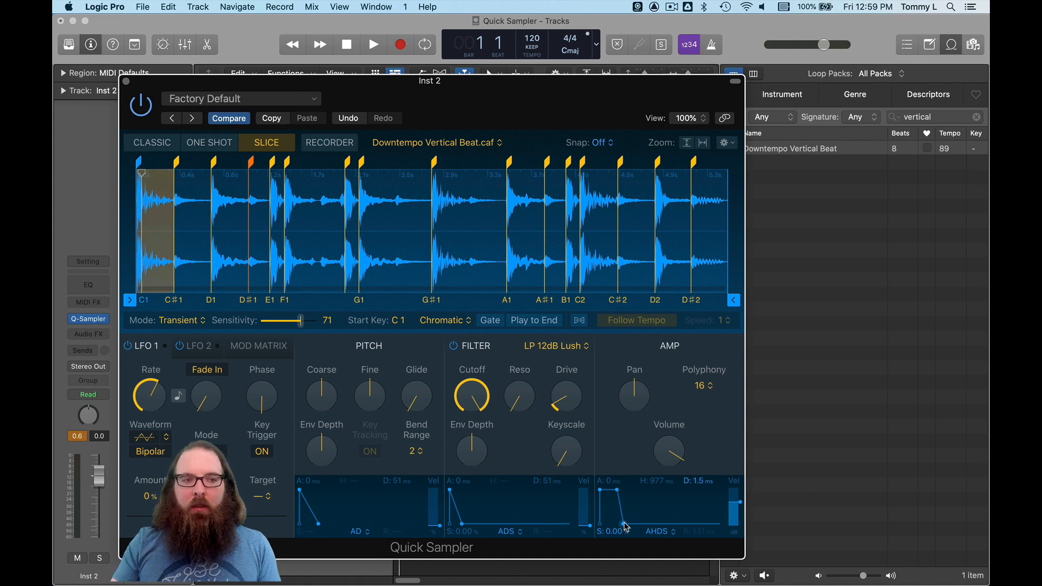
pyautogui.moveTo(623, 499); pyautogui.dragTo(615, 496)
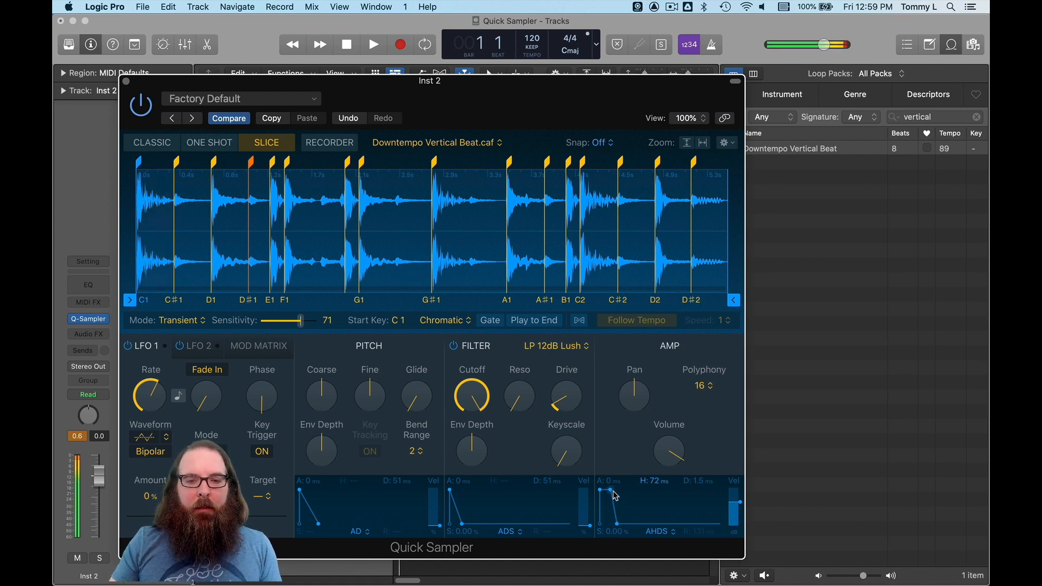
pyautogui.moveTo(613, 492); pyautogui.dragTo(615, 492)
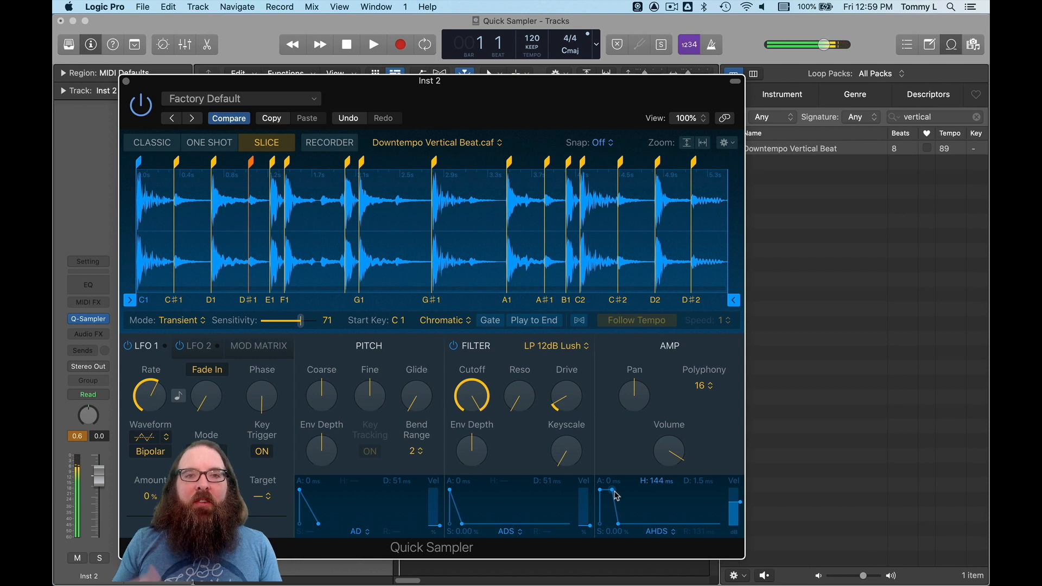
pyautogui.moveTo(617, 496); pyautogui.dragTo(624, 526)
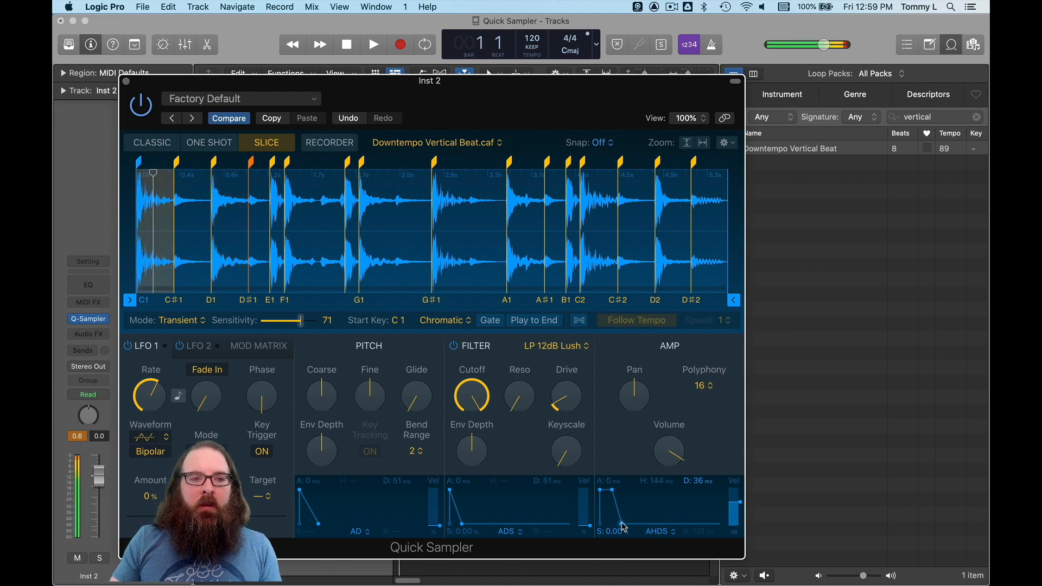
# Lower the filter cutoff and raise the filter drive while auditioning the slices.
pyautogui.moveTo(473, 396)
pyautogui.moveTo(473, 396); pyautogui.dragTo(478, 428)
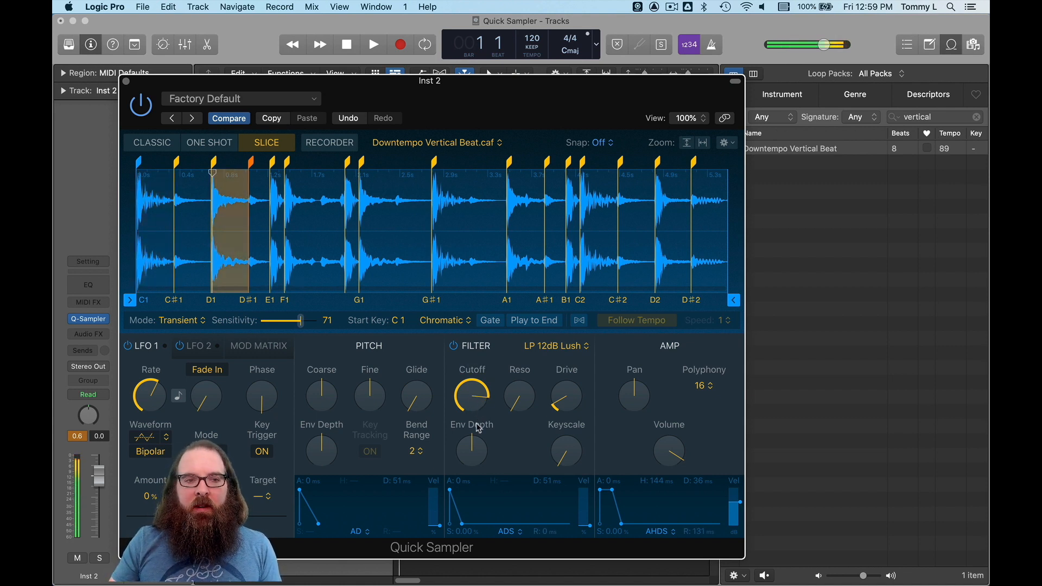
pyautogui.moveTo(567, 396); pyautogui.dragTo(564, 307)
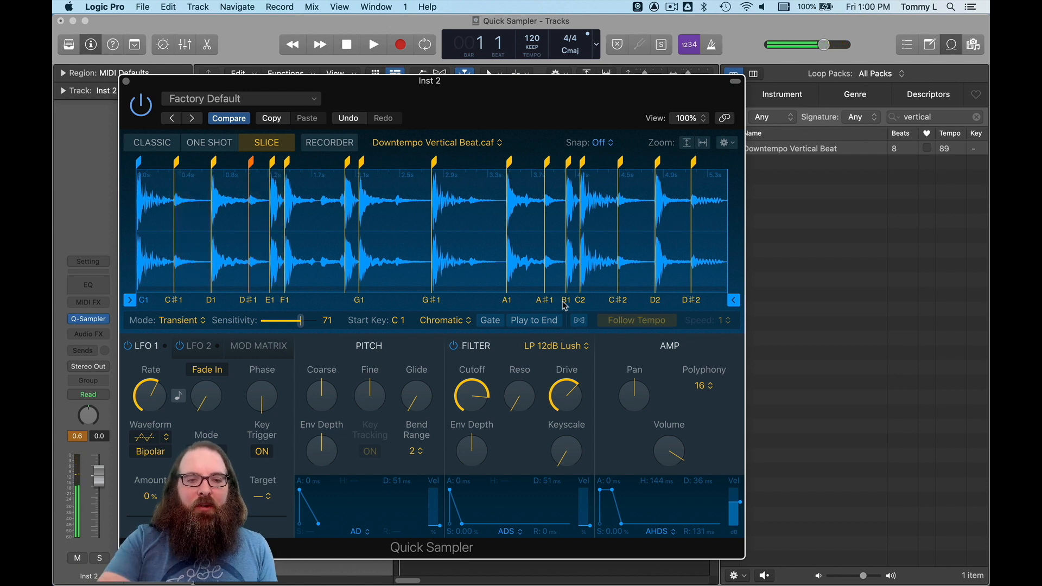
# Set the filter type to LP 18dB Lush (Fat), with a little resonance and the drive at 54.0%.
pyautogui.click(560, 347)
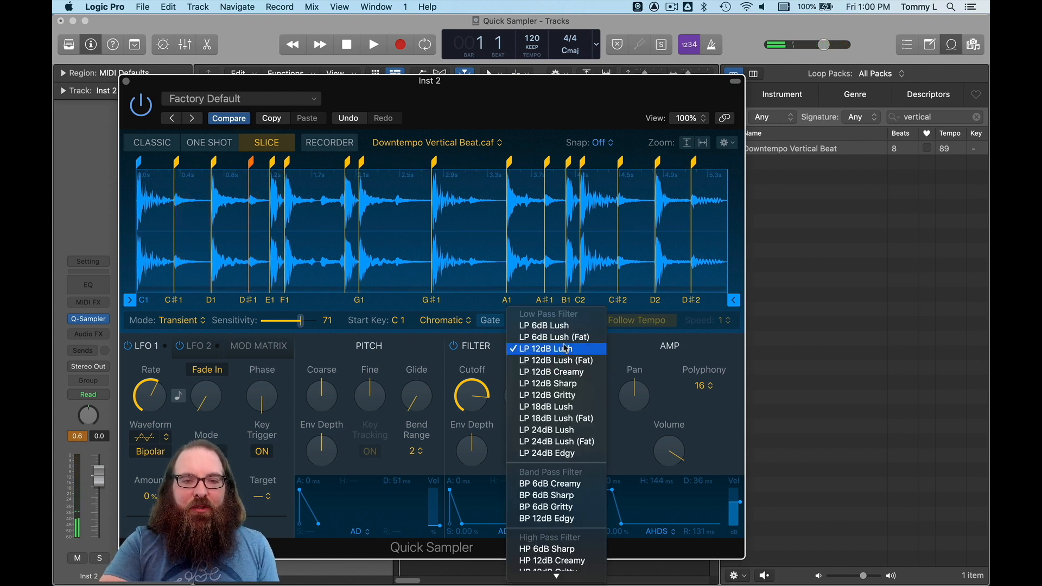
pyautogui.click(564, 419)
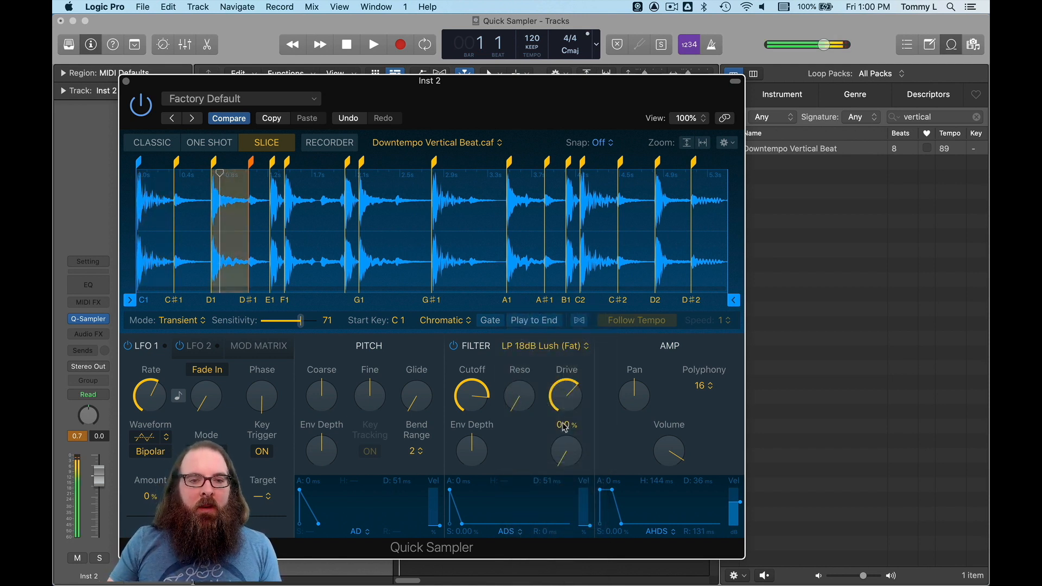
pyautogui.moveTo(529, 403); pyautogui.dragTo(518, 354)
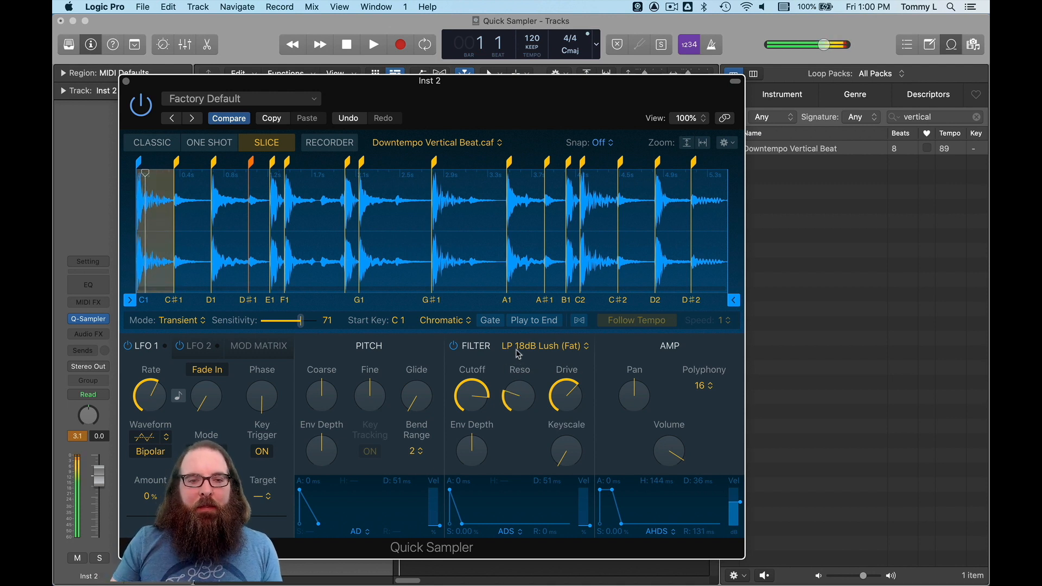
pyautogui.moveTo(517, 394); pyautogui.dragTo(563, 411)
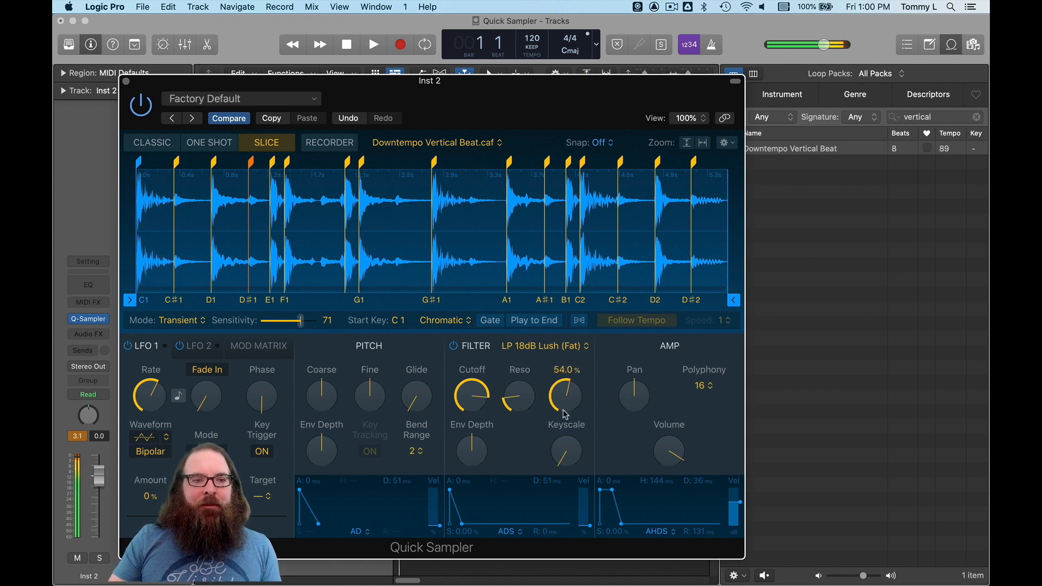
# Compare the slices with the filter off and on, and lower the amp volume.
pyautogui.click(454, 348)
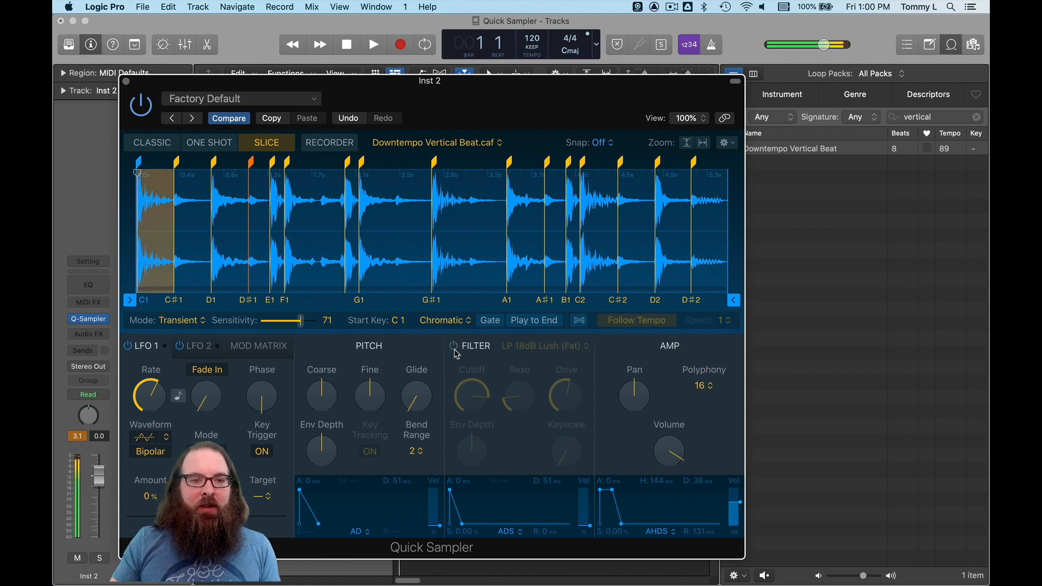
pyautogui.click(455, 350)
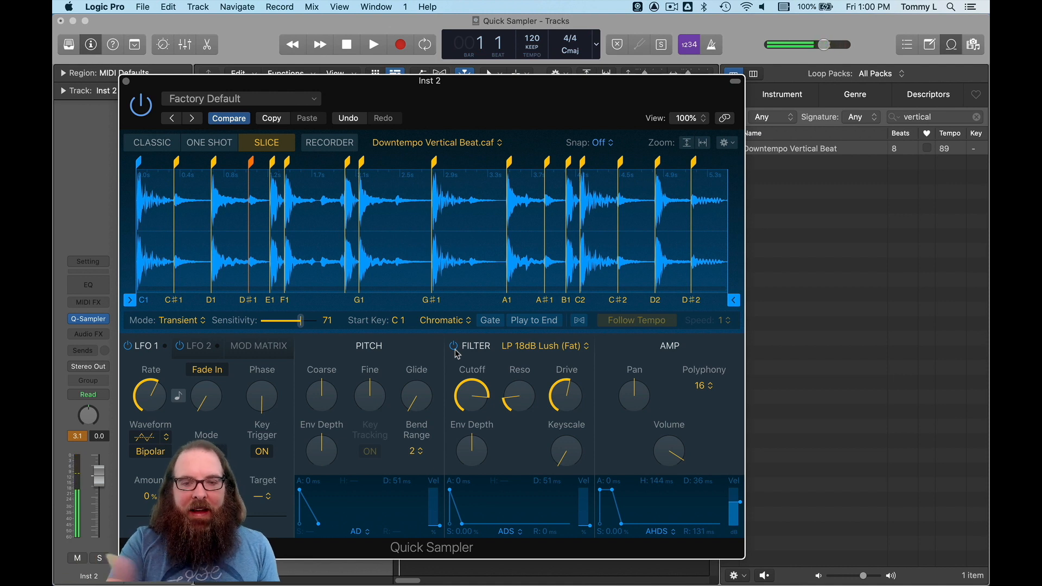
pyautogui.moveTo(678, 447); pyautogui.dragTo(677, 486)
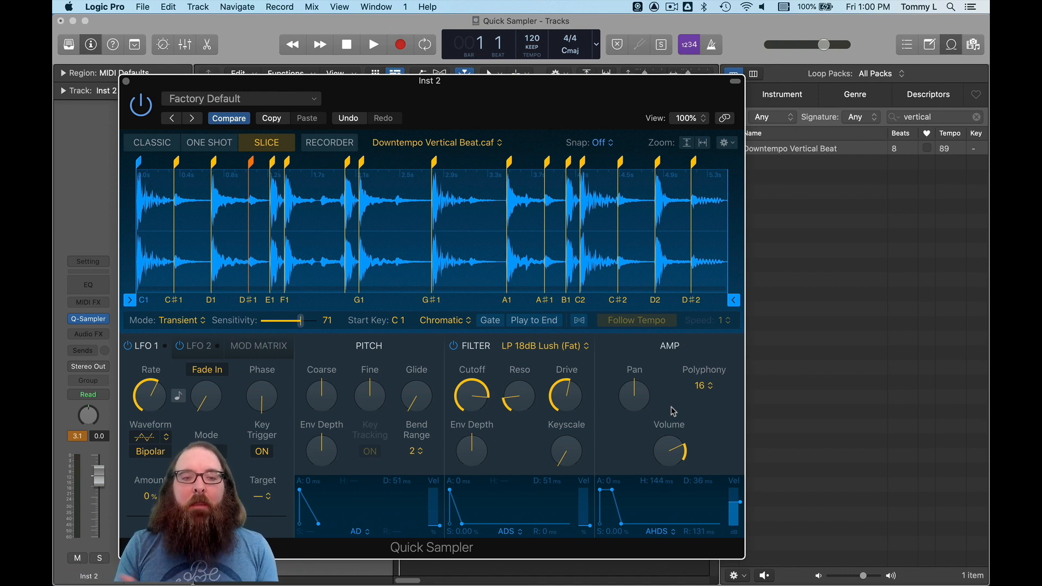
# Close the sampler, search Apple Loops for "vert" and preview the Vertigo Lead Layers loop.
pyautogui.click(125, 81)
pyautogui.doubleClick(935, 115)
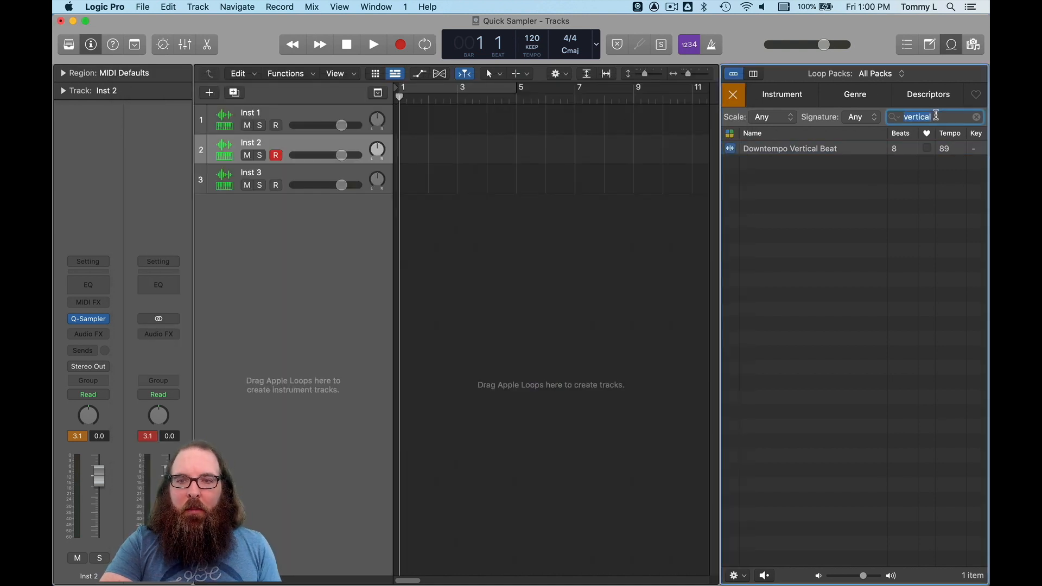
pyautogui.write('vert')
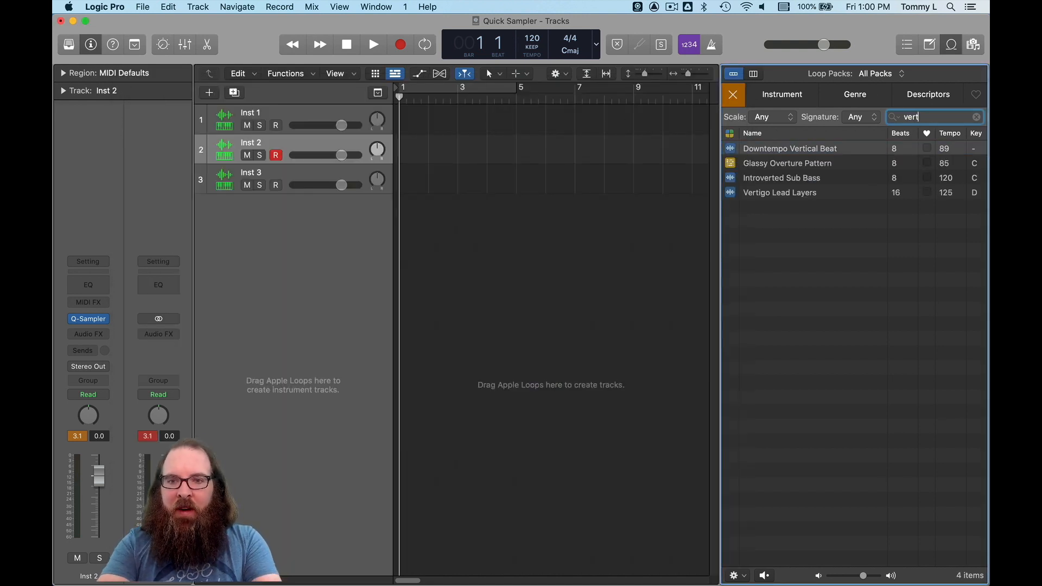
pyautogui.click(819, 197)
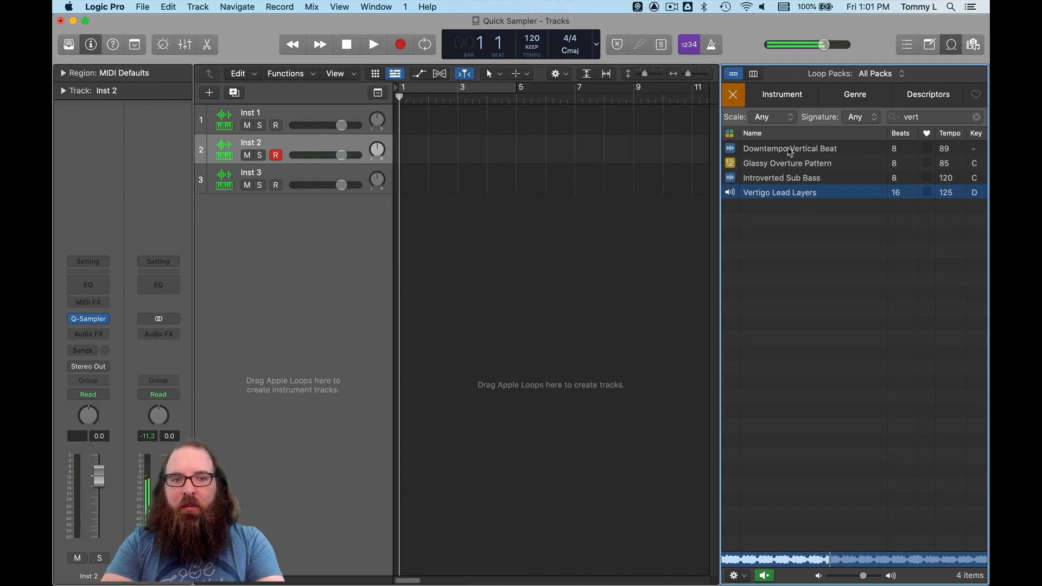
pyautogui.click(766, 576)
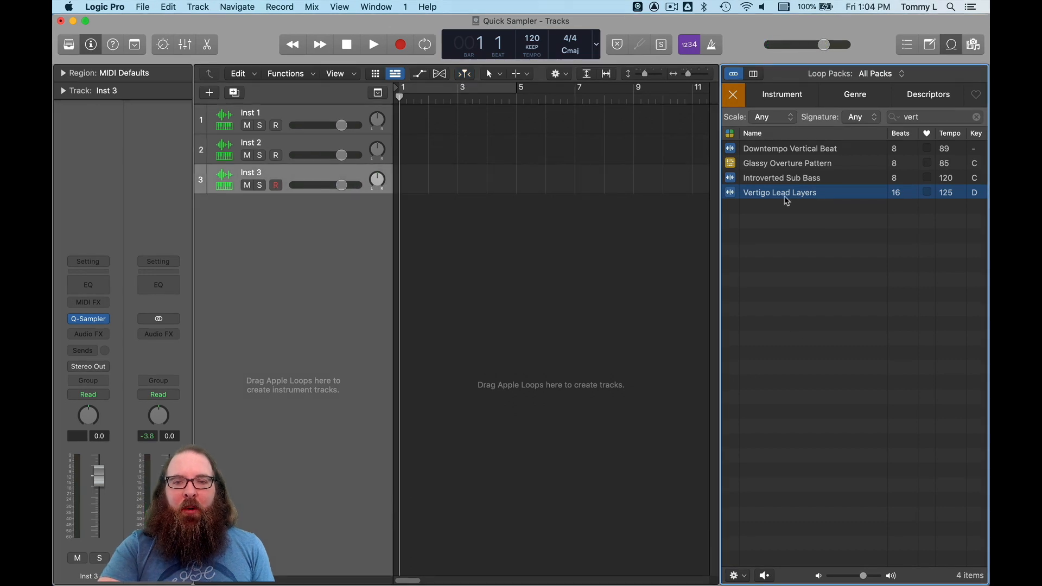
# Create a new track from the Vertigo Lead Layers loop using Quick Sampler (Original), and reposition its plug-in window.
pyautogui.moveTo(782, 198); pyautogui.dragTo(314, 232)
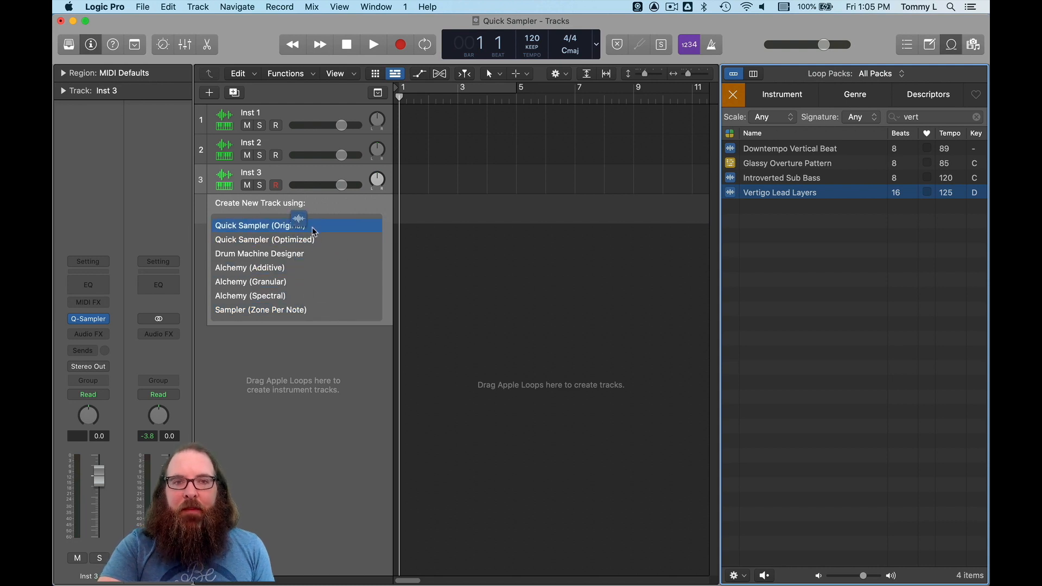
pyautogui.moveTo(314, 233)
pyautogui.mouseDown()
pyautogui.moveTo(290, 238)
pyautogui.moveTo(303, 229)
pyautogui.moveTo(302, 242)
pyautogui.moveTo(297, 232)
pyautogui.mouseUp()
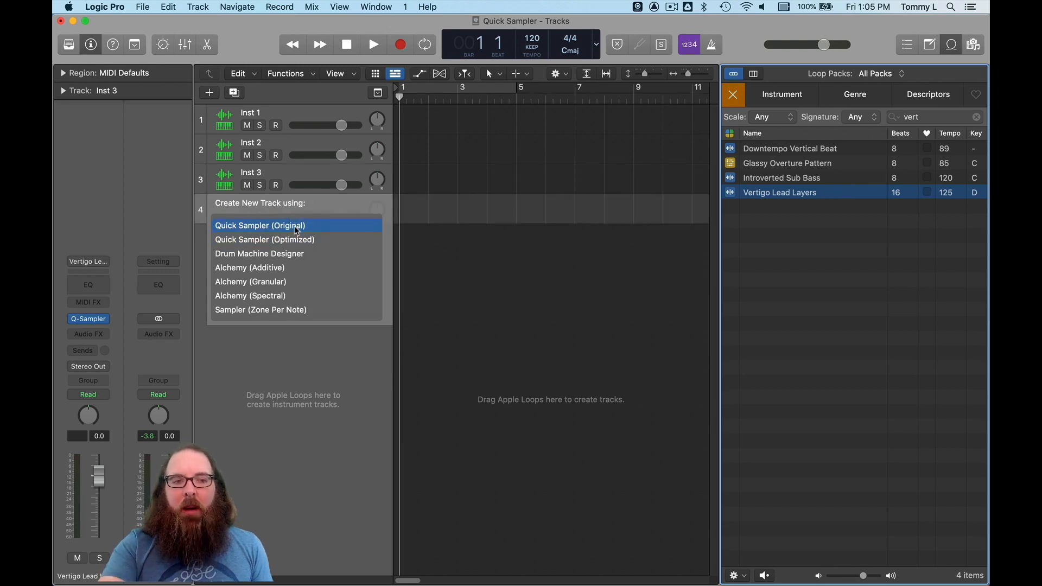
pyautogui.moveTo(525, 109); pyautogui.dragTo(381, 86)
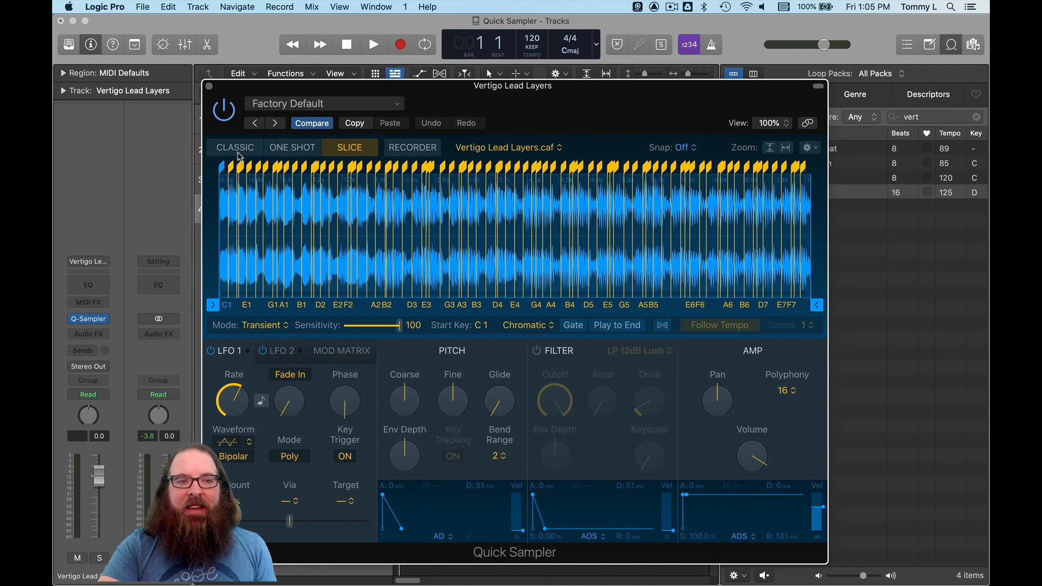
# Switch the Vertigo Lead Layers sample to Classic mode and set its loop mode to Forward.
pyautogui.click(240, 153)
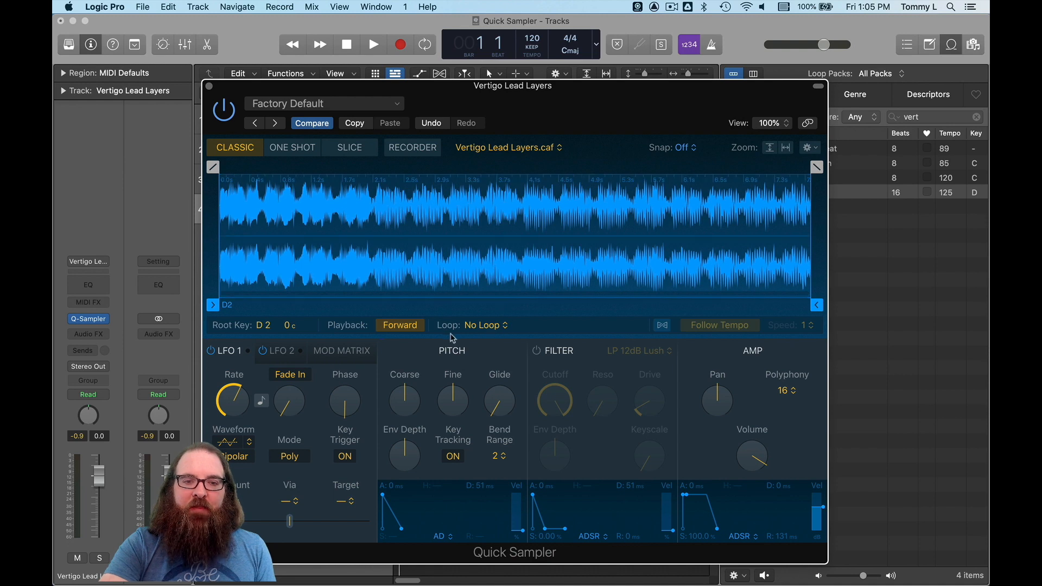
pyautogui.click(489, 332)
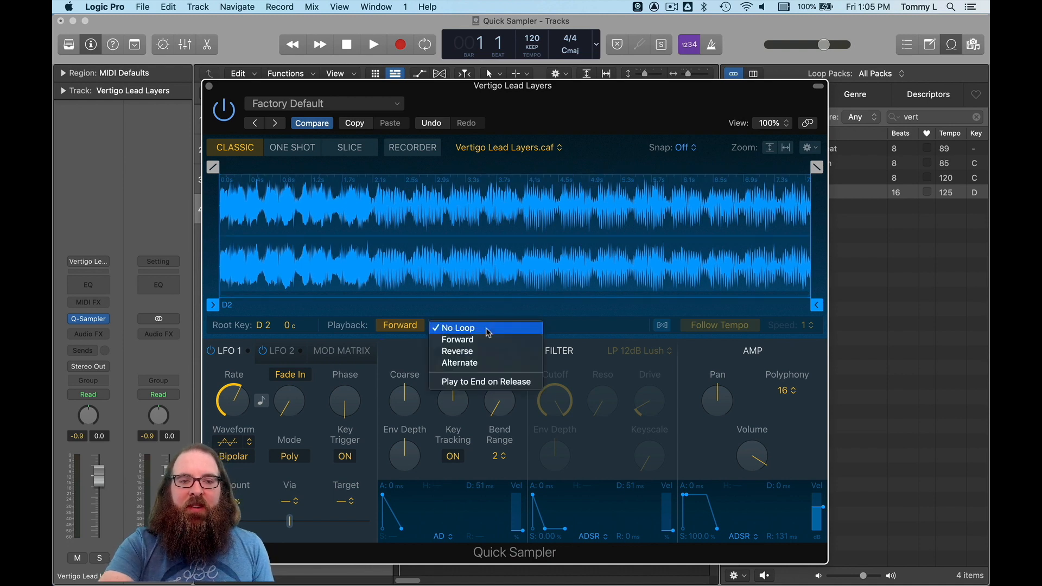
pyautogui.click(490, 339)
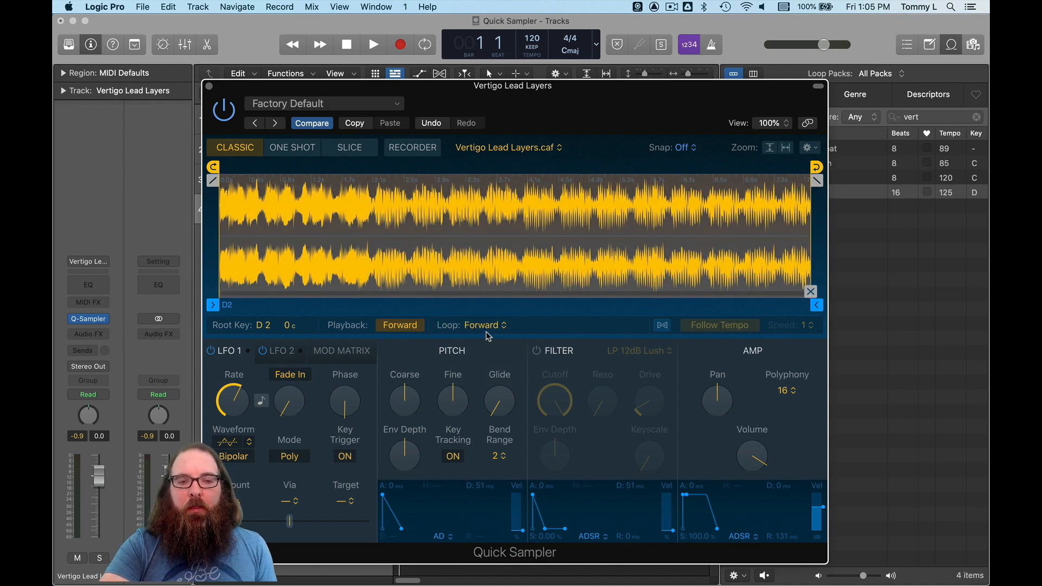
pyautogui.click(488, 327)
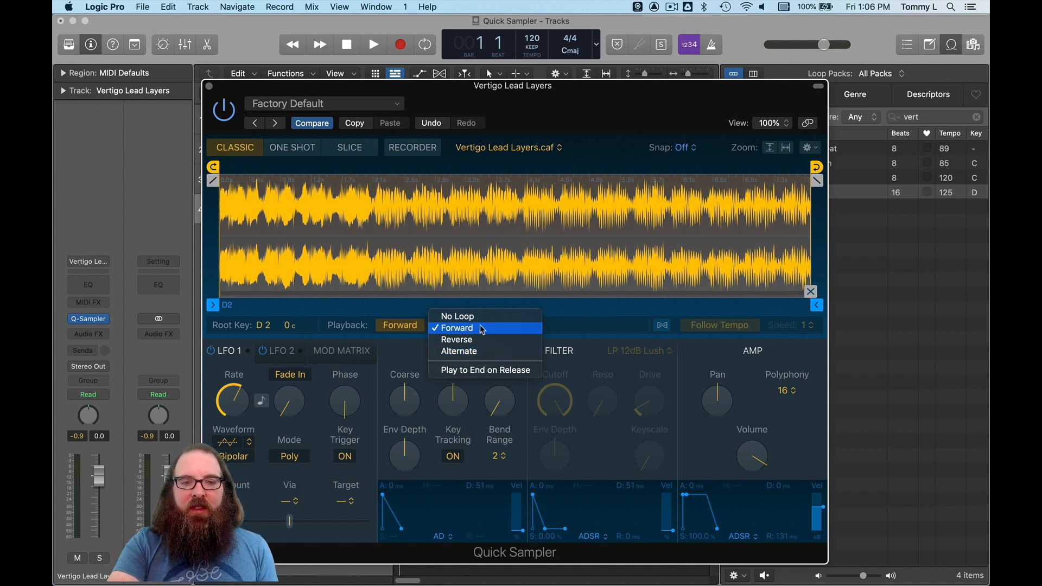
pyautogui.click(481, 328)
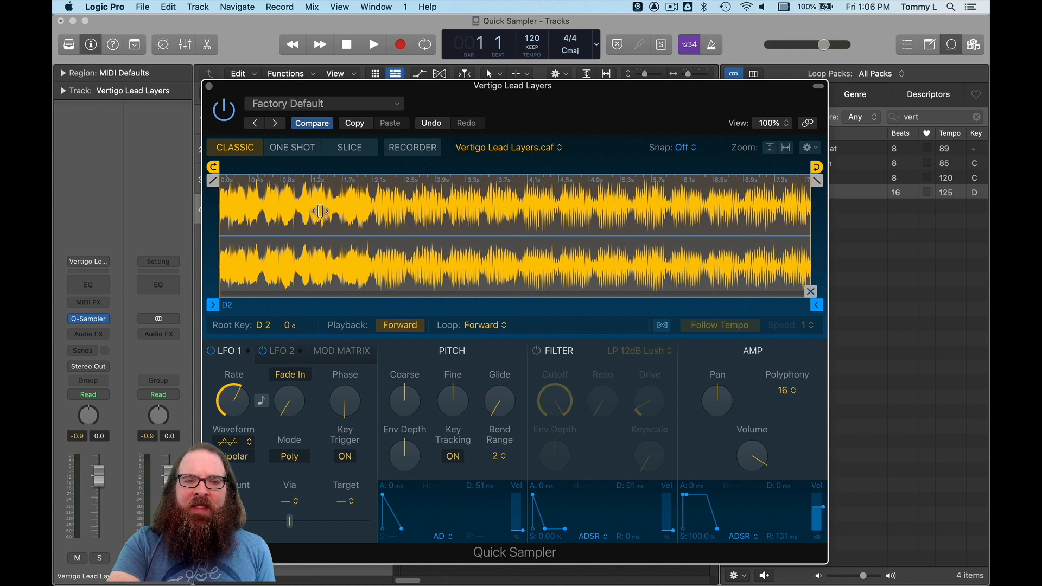
# Turn on Flex and, with snapping set to Beat, set the sample loop from 3 1 1 to 5 1 1.
pyautogui.click(663, 326)
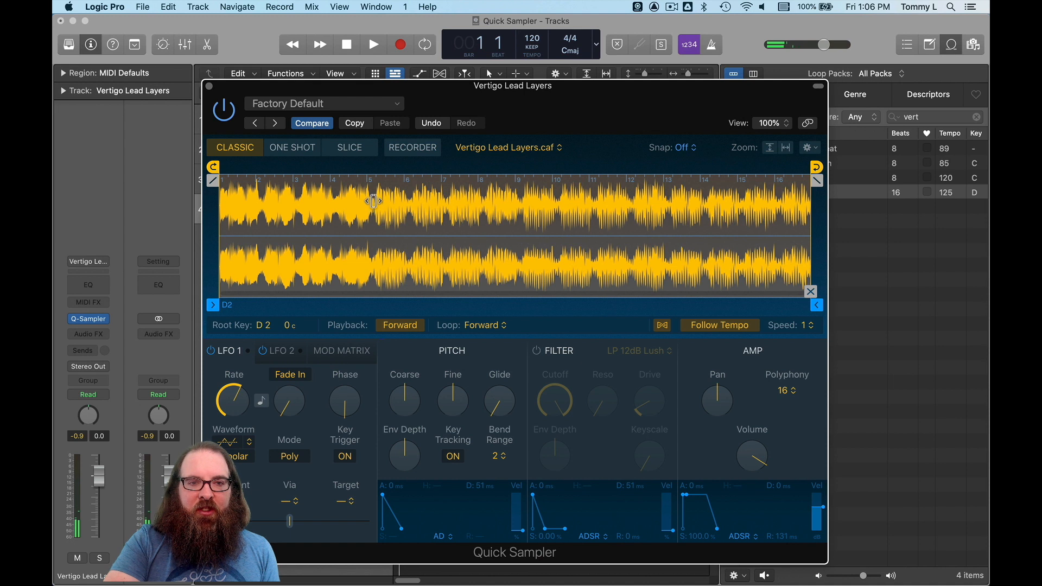
pyautogui.click(689, 150)
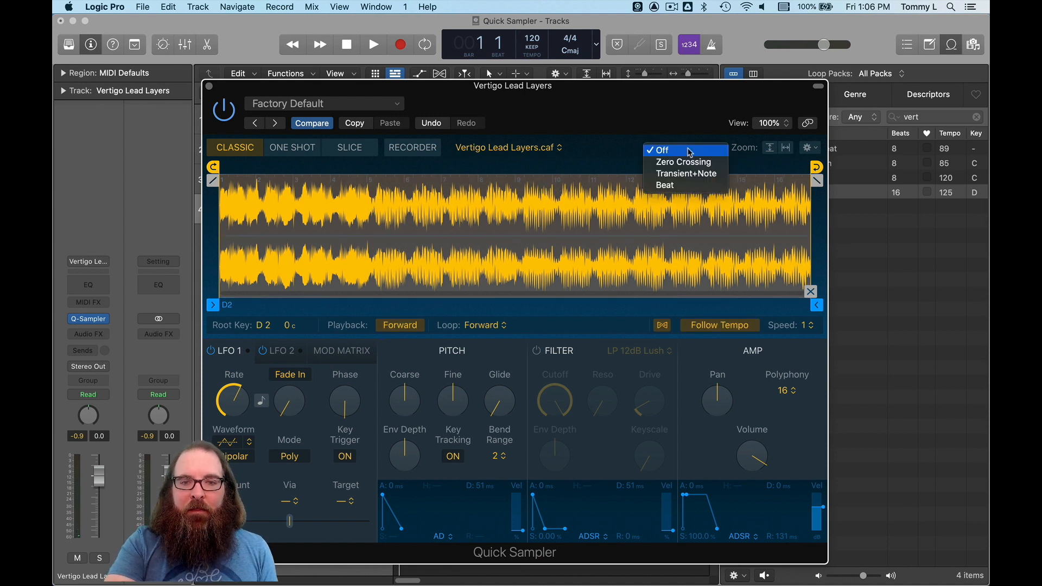
pyautogui.click(692, 185)
pyautogui.moveTo(682, 187)
pyautogui.mouseDown()
pyautogui.moveTo(416, 185)
pyautogui.moveTo(371, 195)
pyautogui.mouseUp()
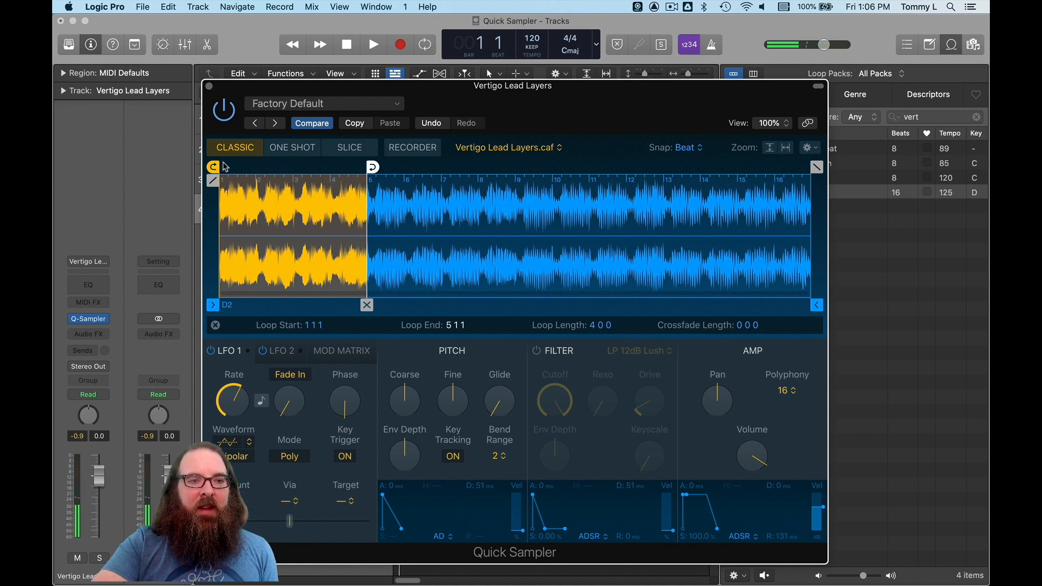
pyautogui.moveTo(213, 166); pyautogui.dragTo(288, 166)
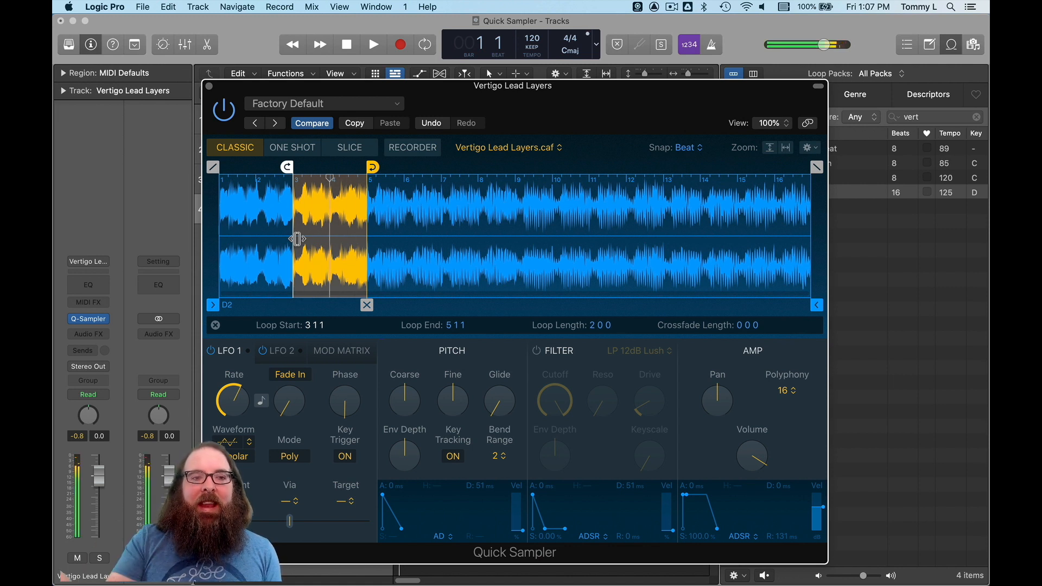
# Set snapping to Zero Crossing and give the loop a crossfade length of 0 0 77.
pyautogui.moveTo(367, 305)
pyautogui.mouseDown()
pyautogui.moveTo(358, 307)
pyautogui.moveTo(385, 307)
pyautogui.moveTo(358, 307)
pyautogui.mouseUp()
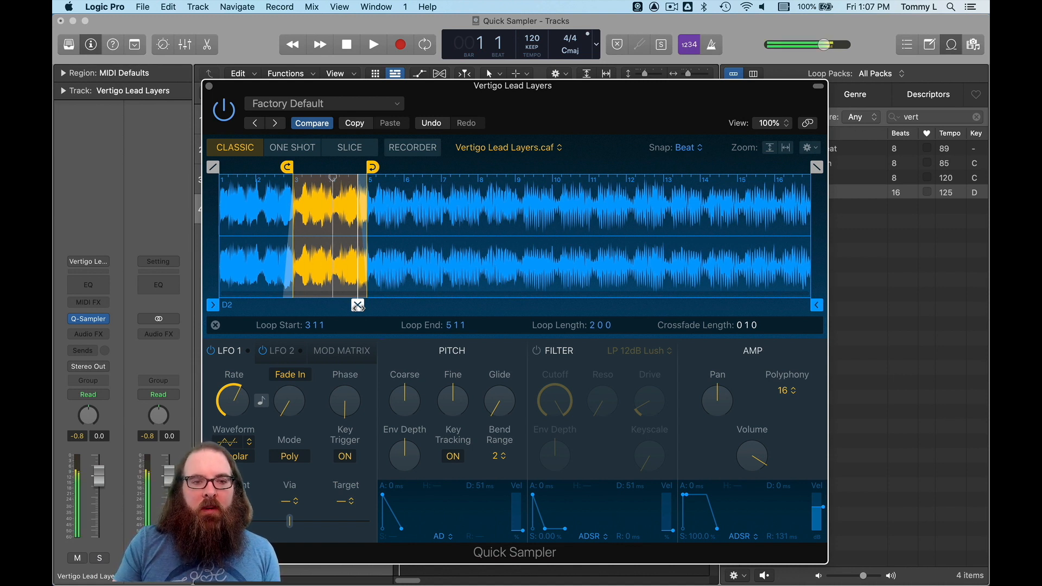
pyautogui.moveTo(358, 306); pyautogui.dragTo(366, 305)
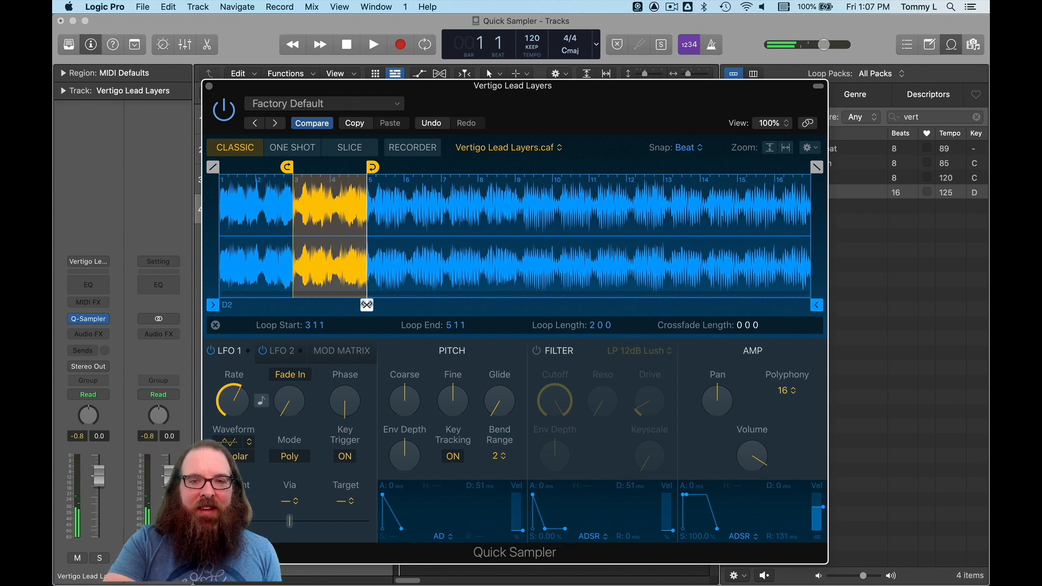
pyautogui.click(684, 148)
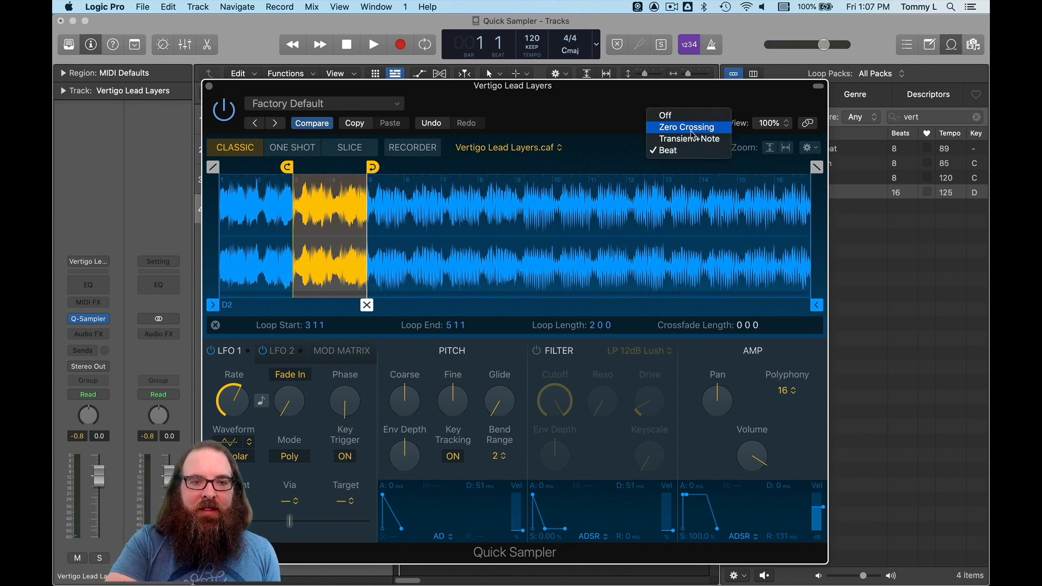
pyautogui.click(687, 127)
pyautogui.moveTo(367, 305); pyautogui.dragTo(364, 306)
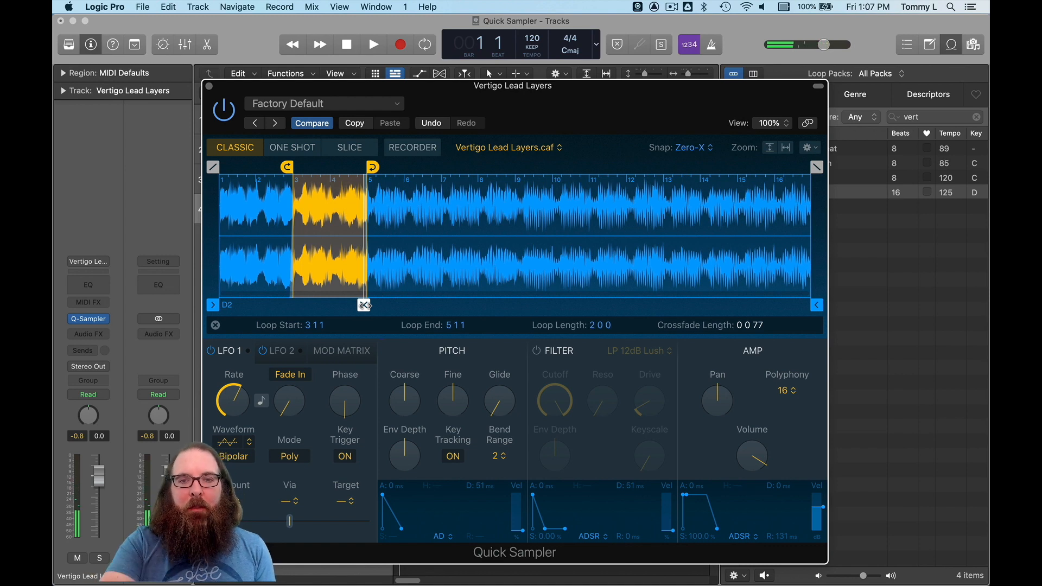
# Trim the sample end to 5 1 52, just past the loop end.
pyautogui.click(786, 148)
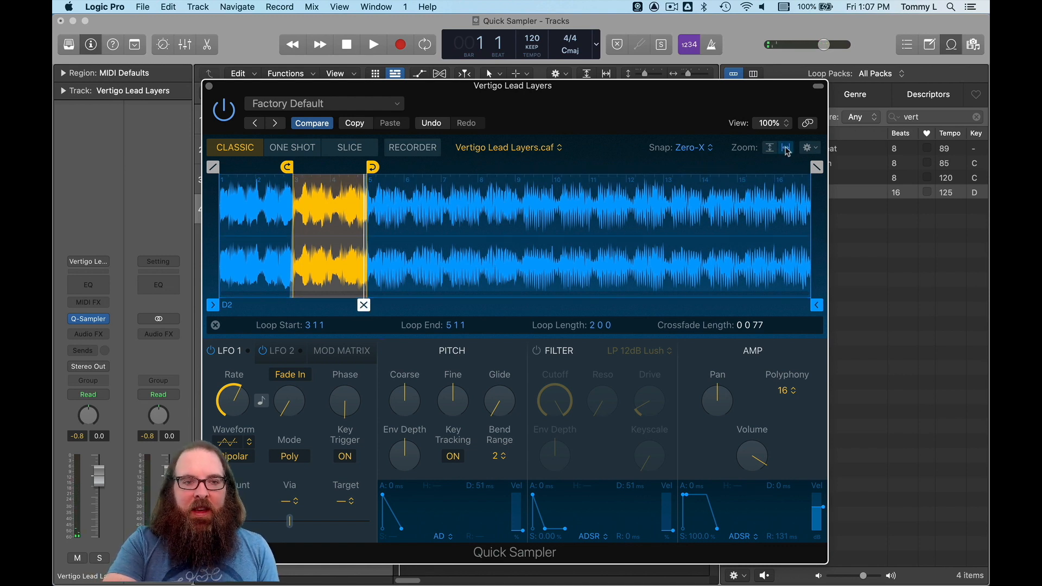
pyautogui.scroll(5, 391, 250)
pyautogui.hscroll(-5, 393, 242)
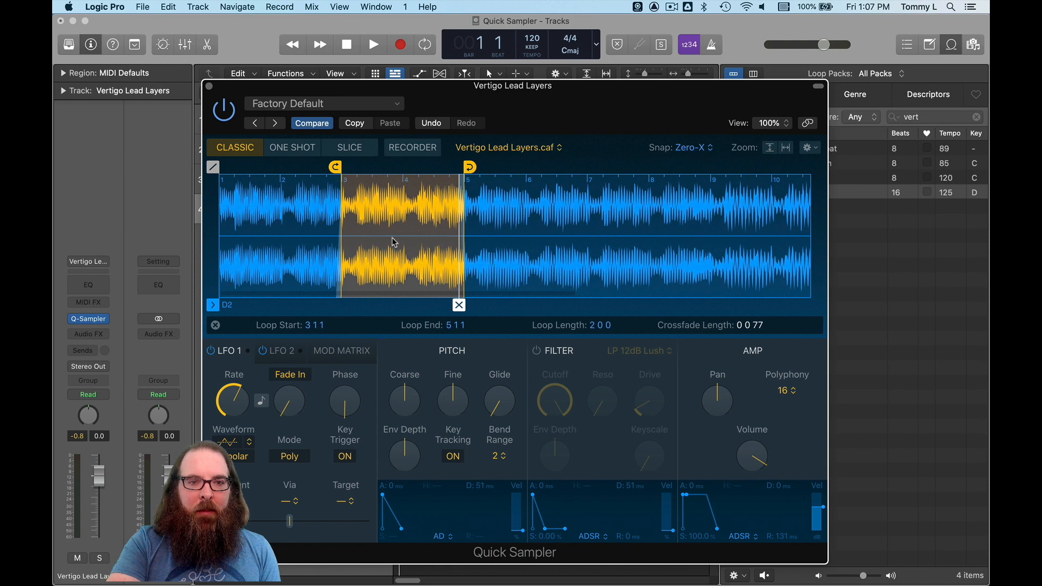
pyautogui.scroll(4, 393, 239)
pyautogui.hscroll(-2, 394, 234)
pyautogui.scroll(-8, 391, 235)
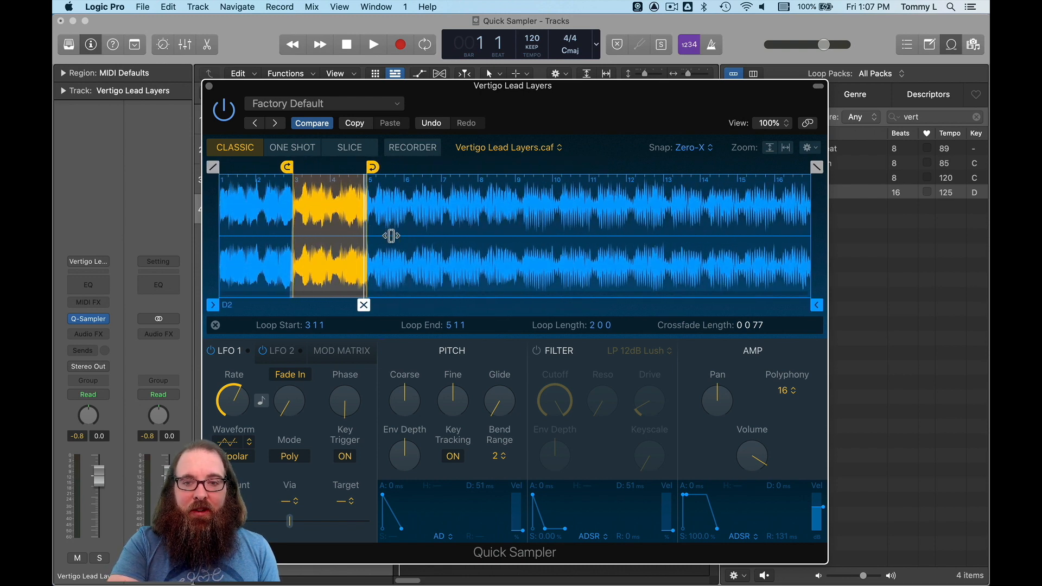
pyautogui.moveTo(817, 305); pyautogui.dragTo(370, 313)
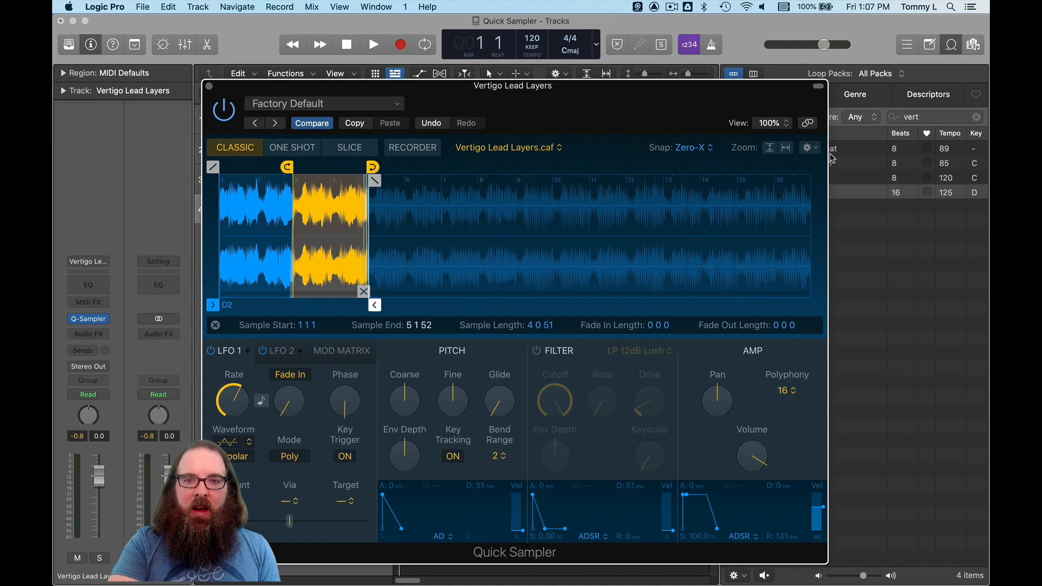
pyautogui.click(784, 150)
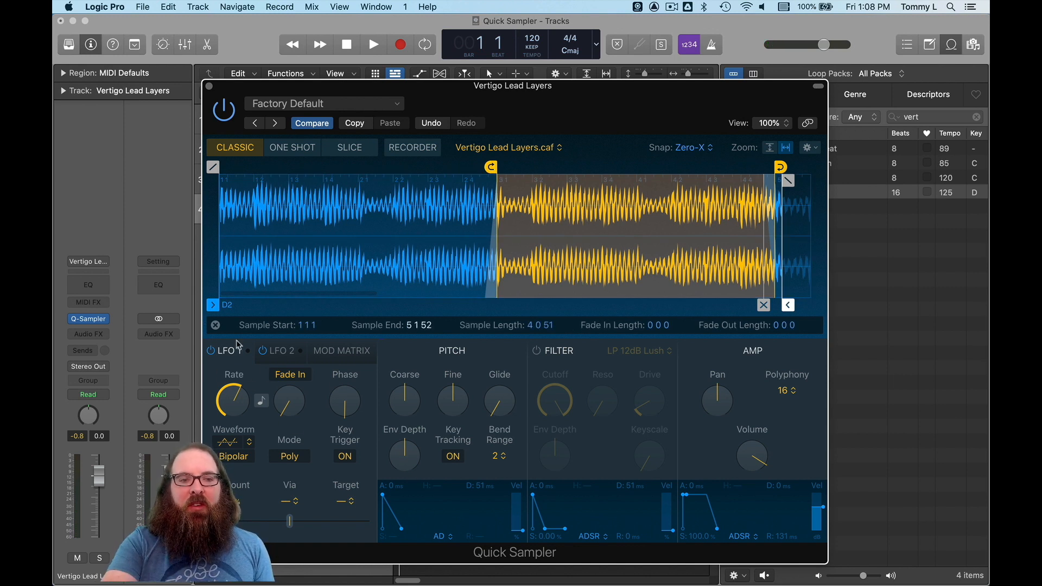
# Route LFO 1 to Filter Cutoff in the first modulation matrix slot and turn on the filter.
pyautogui.click(351, 357)
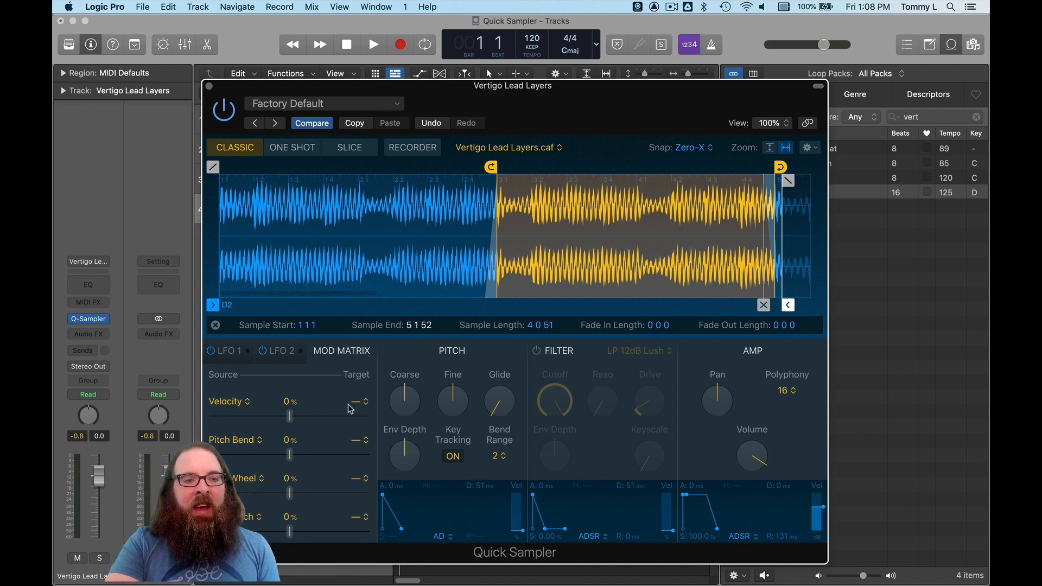
pyautogui.click(230, 404)
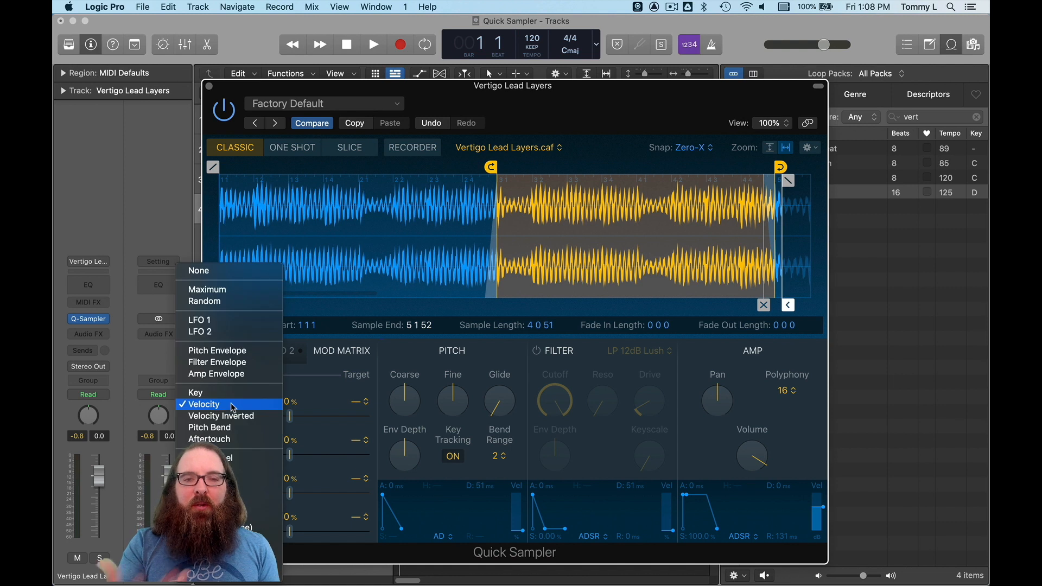
pyautogui.click(229, 322)
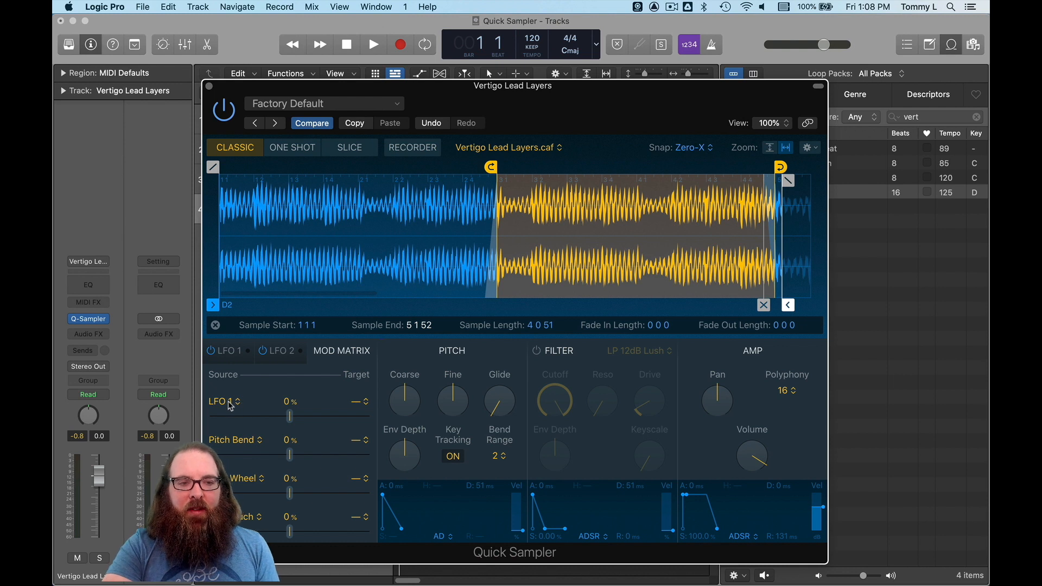
pyautogui.click(227, 353)
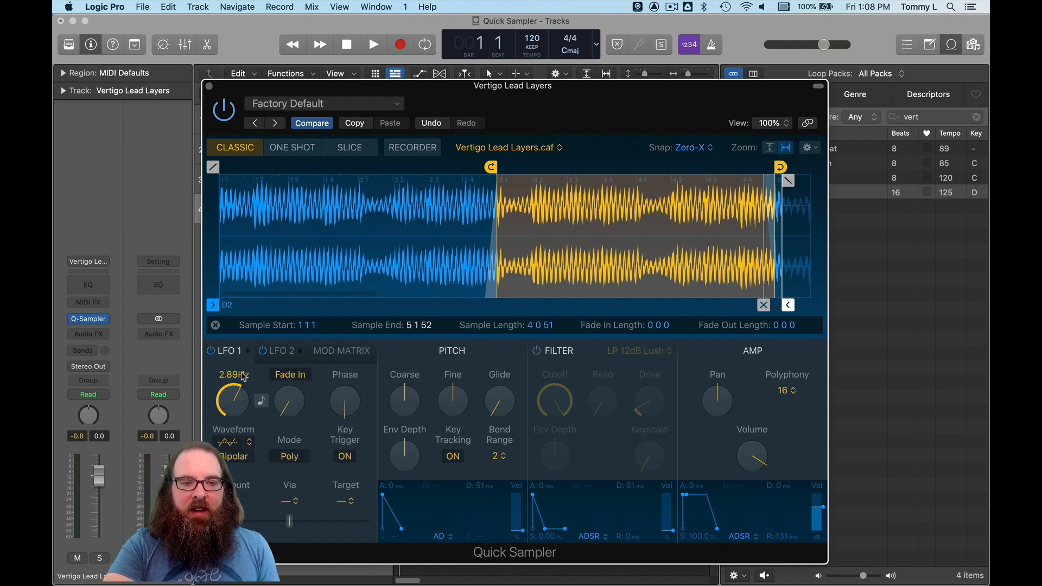
pyautogui.click(343, 352)
pyautogui.click(356, 404)
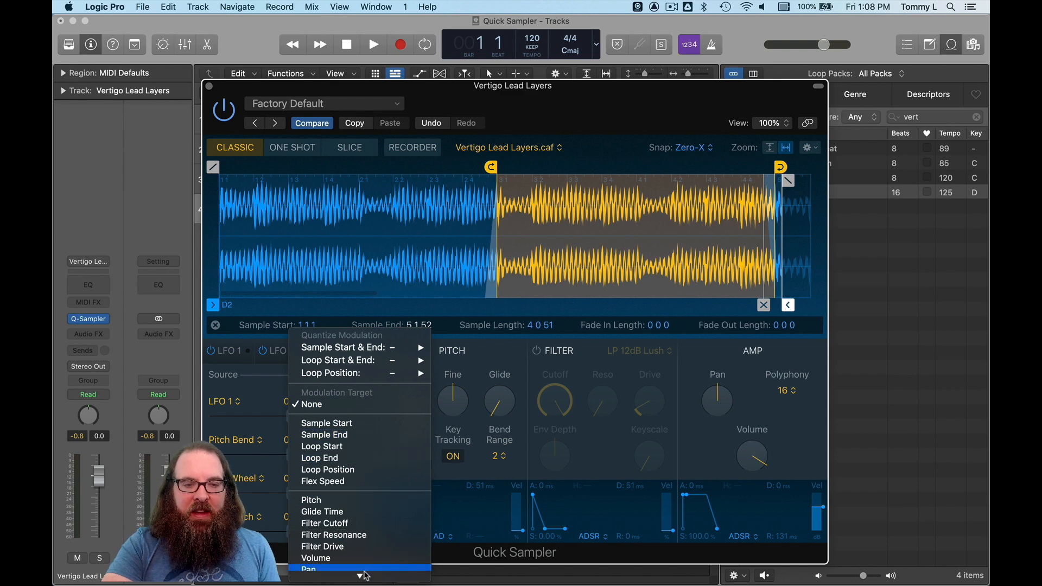
pyautogui.scroll(-5, 368, 518)
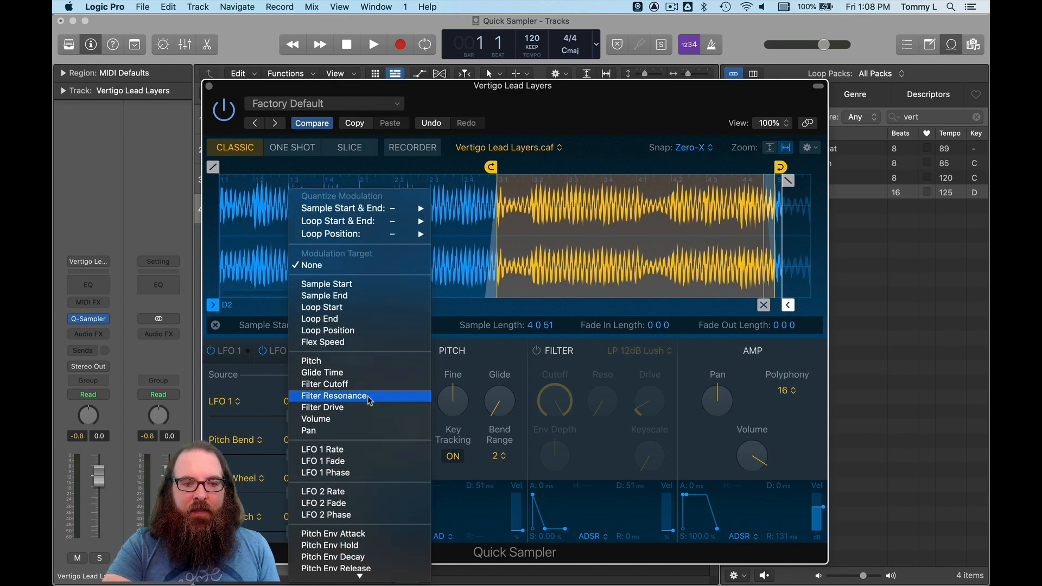
pyautogui.click(347, 385)
pyautogui.click(537, 351)
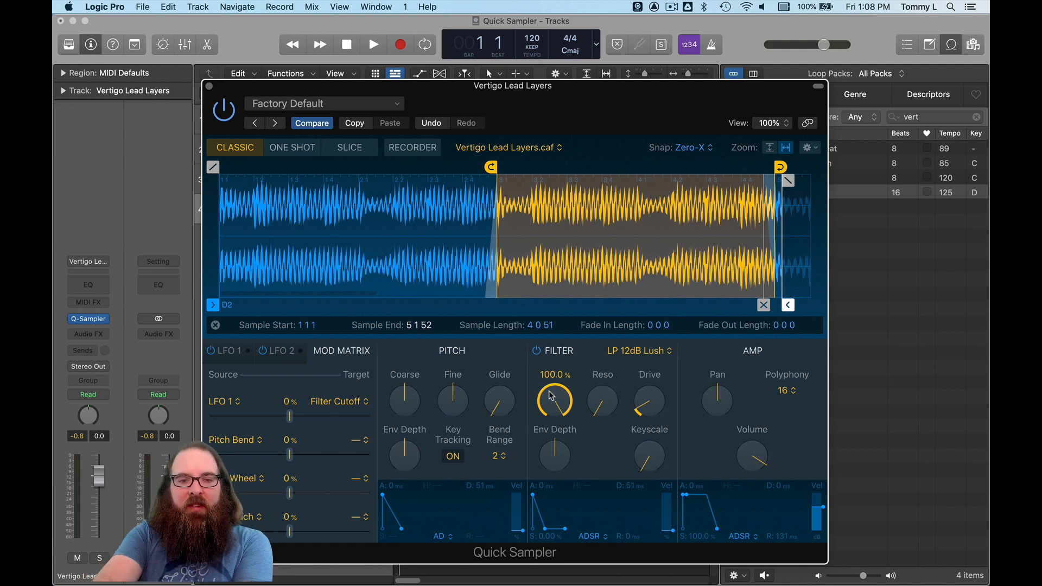
pyautogui.moveTo(553, 397)
pyautogui.mouseDown()
pyautogui.moveTo(567, 500)
pyautogui.moveTo(550, 389)
pyautogui.mouseUp()
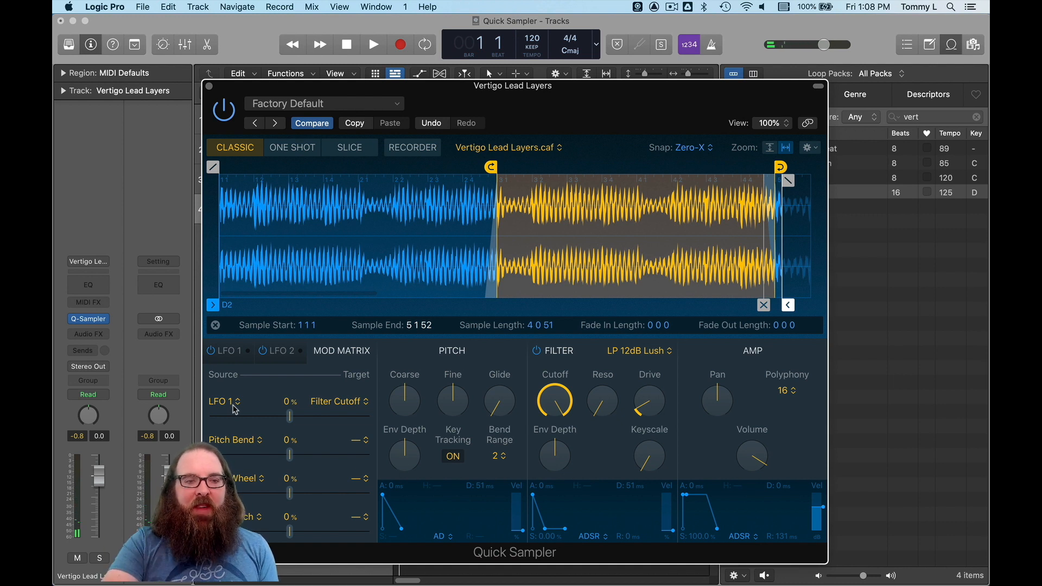
# Set the LFO 1 waveform to Sine and sync its rate to the tempo.
pyautogui.click(230, 355)
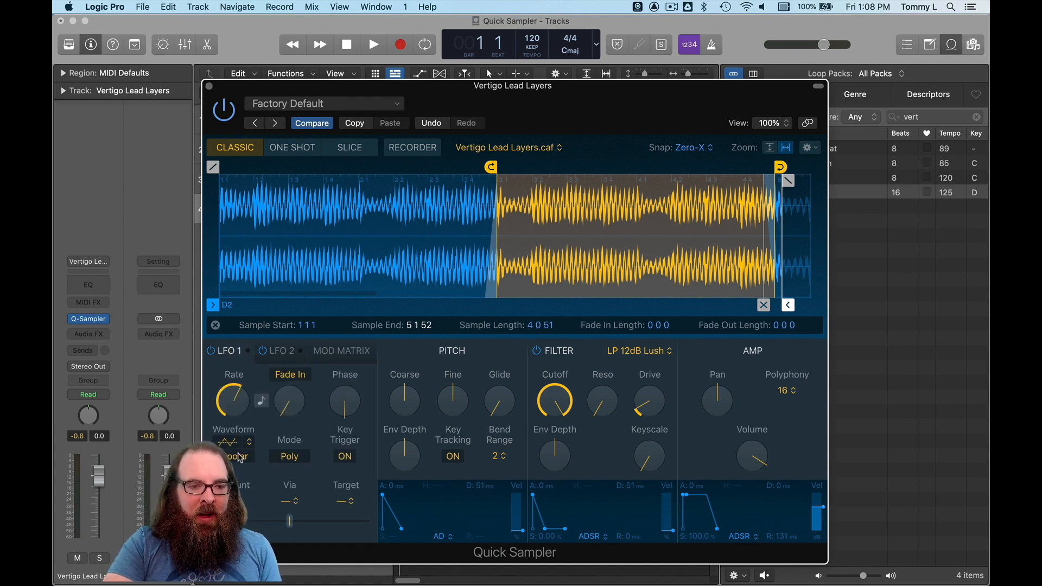
pyautogui.click(242, 446)
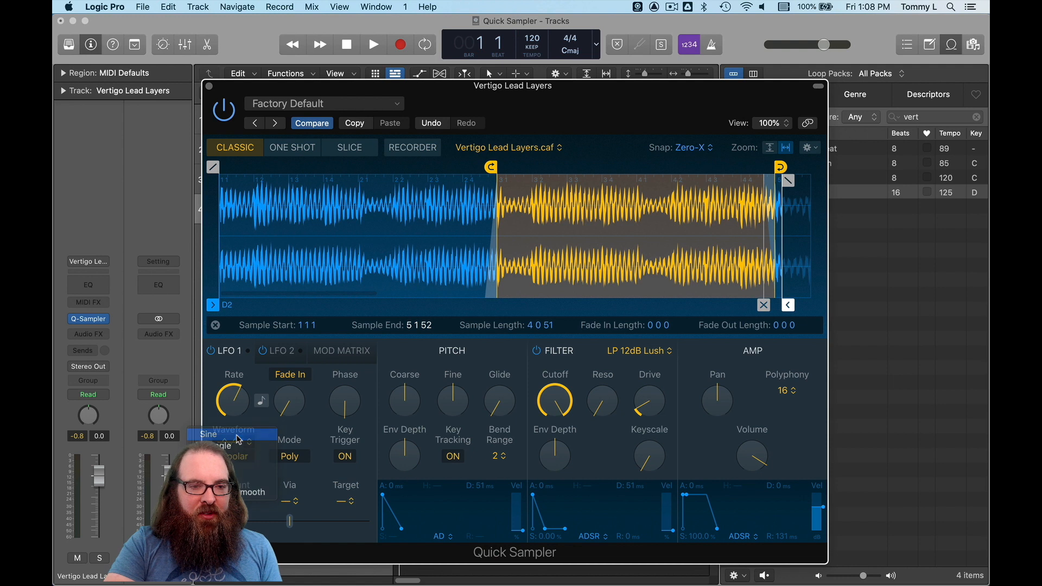
pyautogui.click(262, 400)
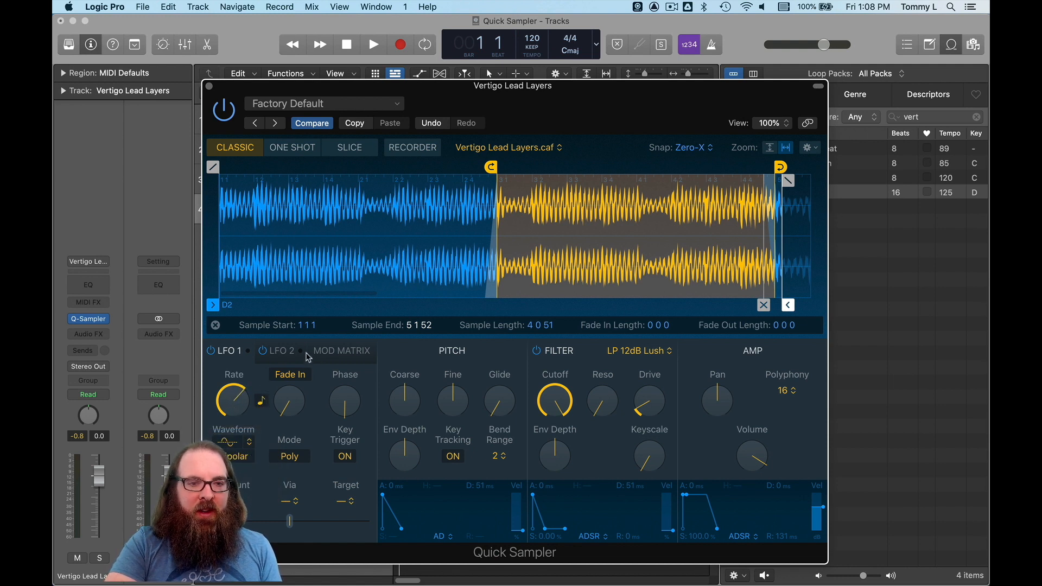
# Set the LFO 1 modulation amount for Filter Cutoff to +9.0% and lower the filter cutoff.
pyautogui.click(327, 356)
pyautogui.click(237, 402)
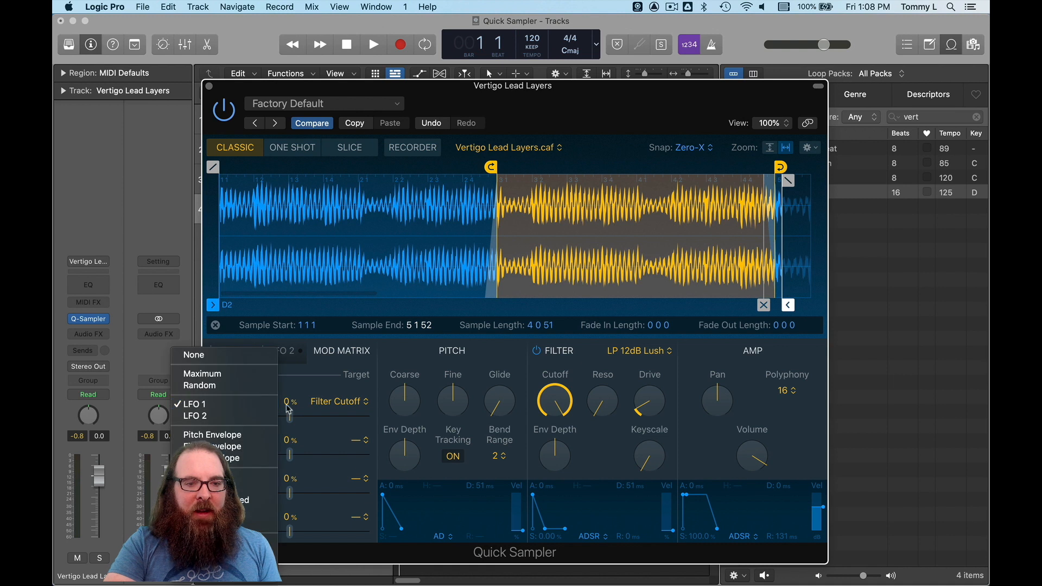
pyautogui.click(320, 400)
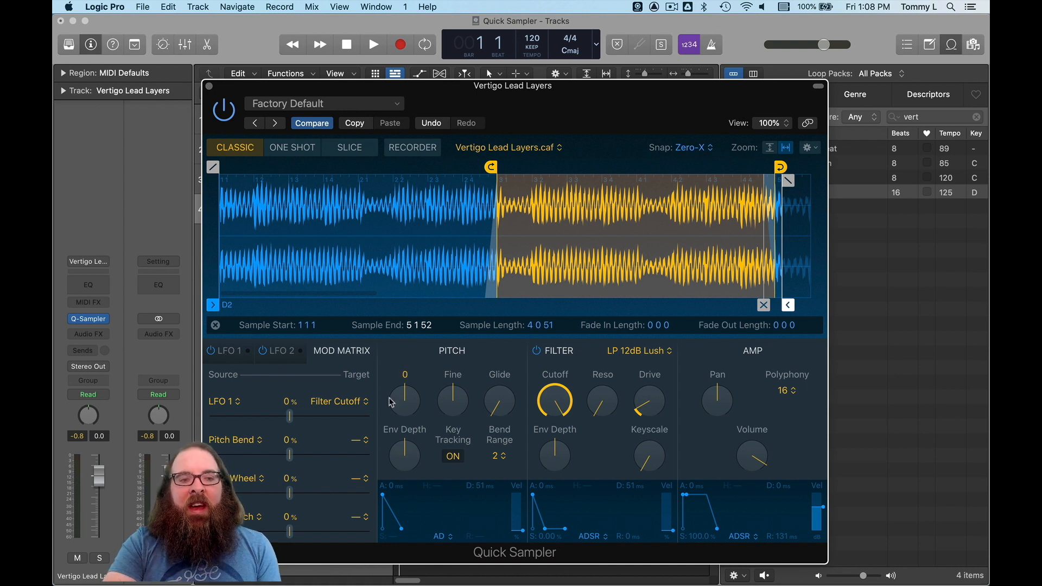
pyautogui.moveTo(291, 419)
pyautogui.mouseDown()
pyautogui.moveTo(321, 423)
pyautogui.moveTo(307, 424)
pyautogui.mouseUp()
pyautogui.moveTo(554, 441); pyautogui.dragTo(560, 463)
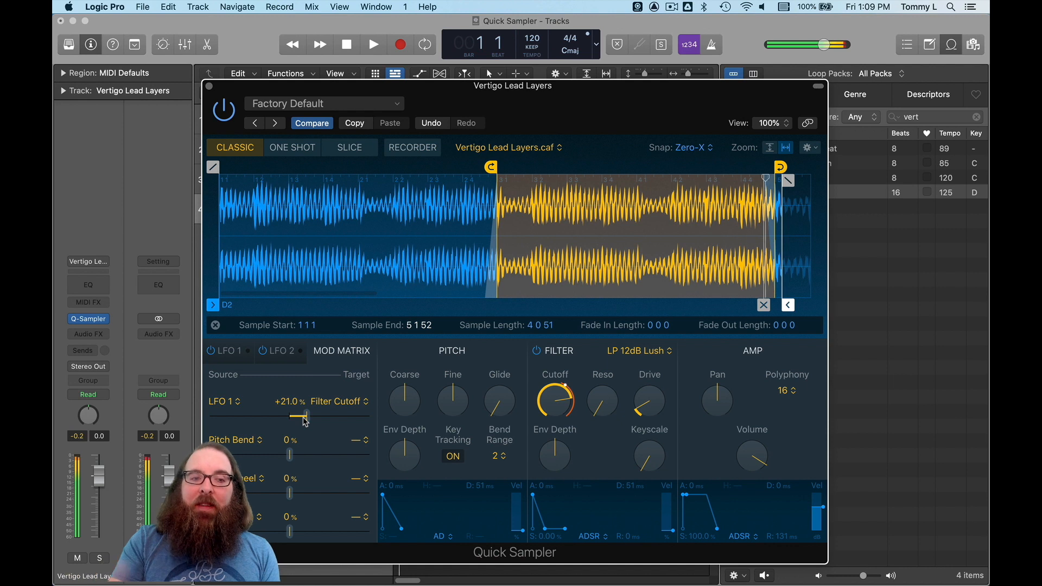
pyautogui.moveTo(311, 421); pyautogui.dragTo(295, 417)
pyautogui.moveTo(560, 408); pyautogui.dragTo(558, 401)
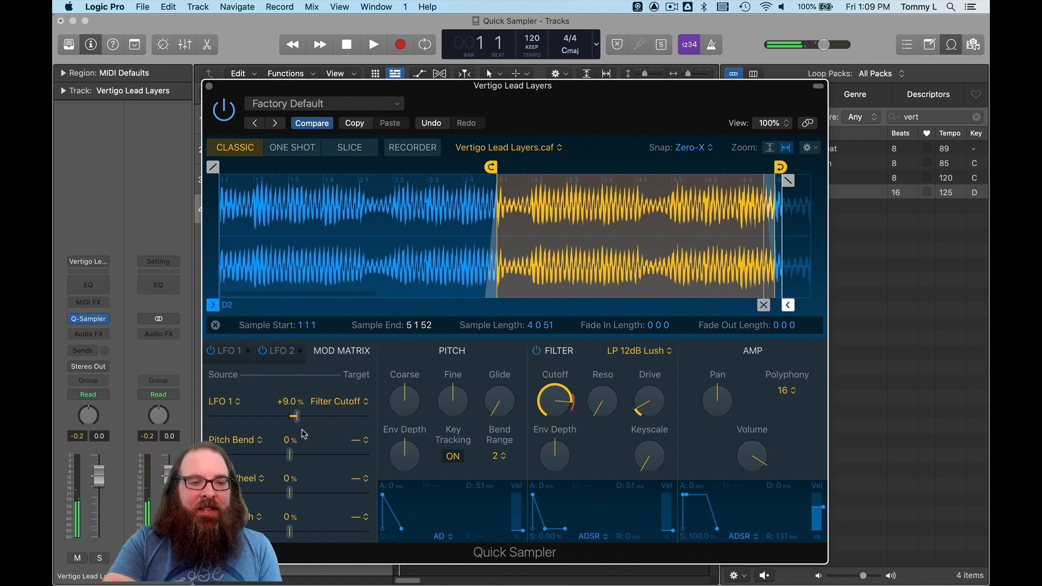
# Route LFO 2 to Pan in the second modulation matrix slot.
pyautogui.click(261, 441)
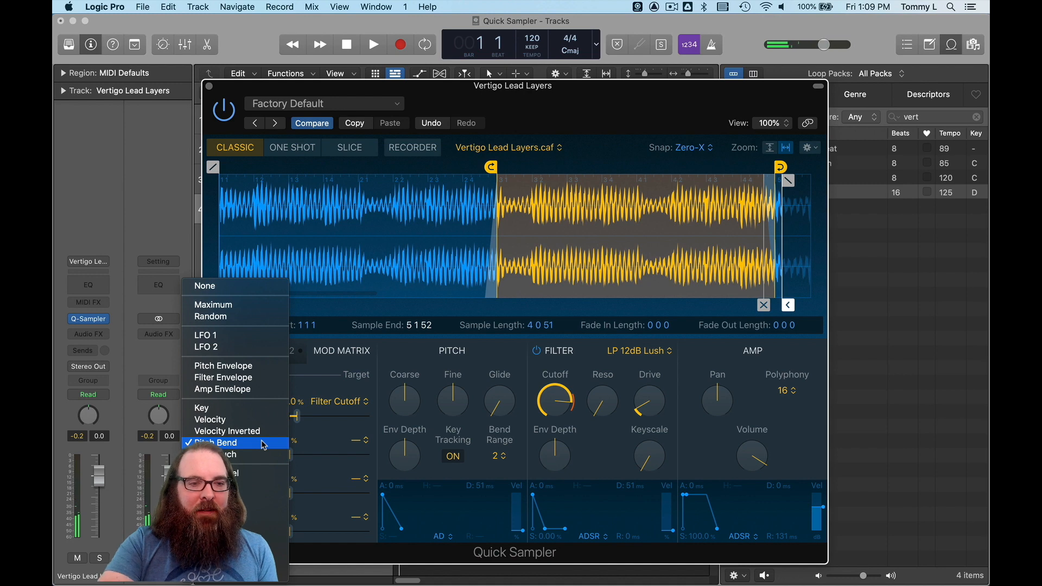
pyautogui.click(234, 347)
pyautogui.click(357, 441)
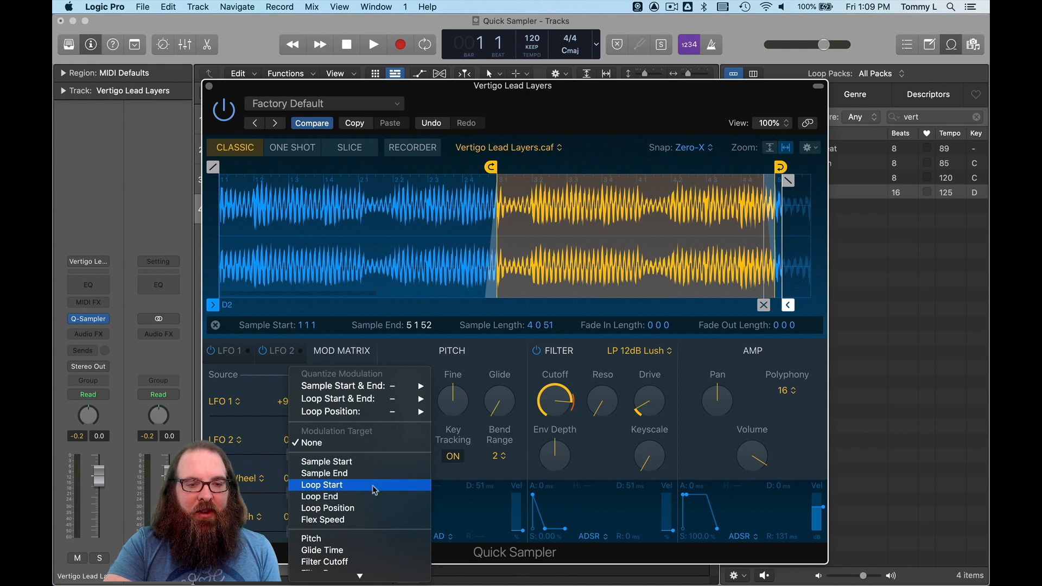
pyautogui.scroll(-10, 373, 475)
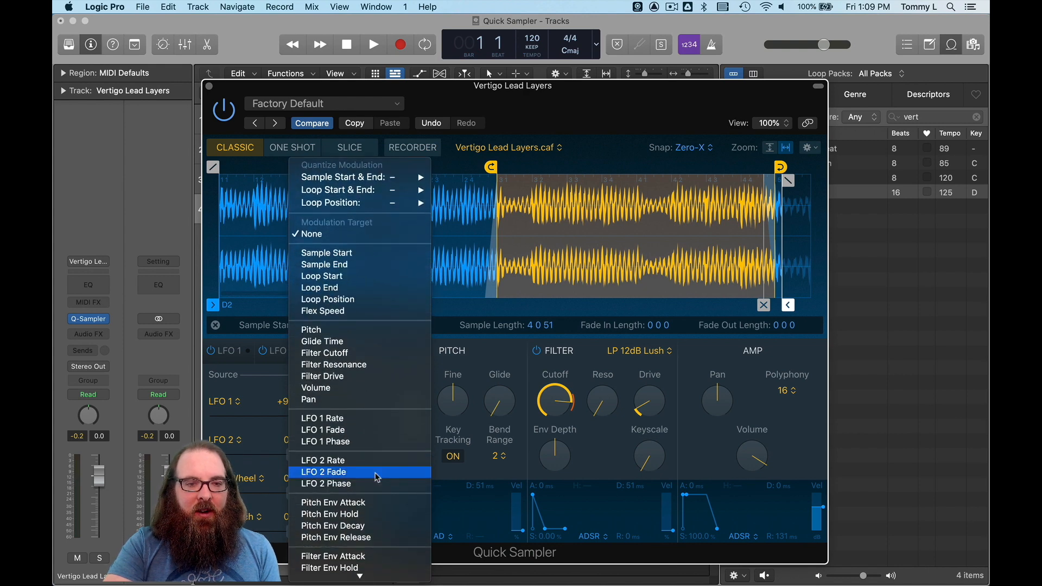
pyautogui.click(368, 401)
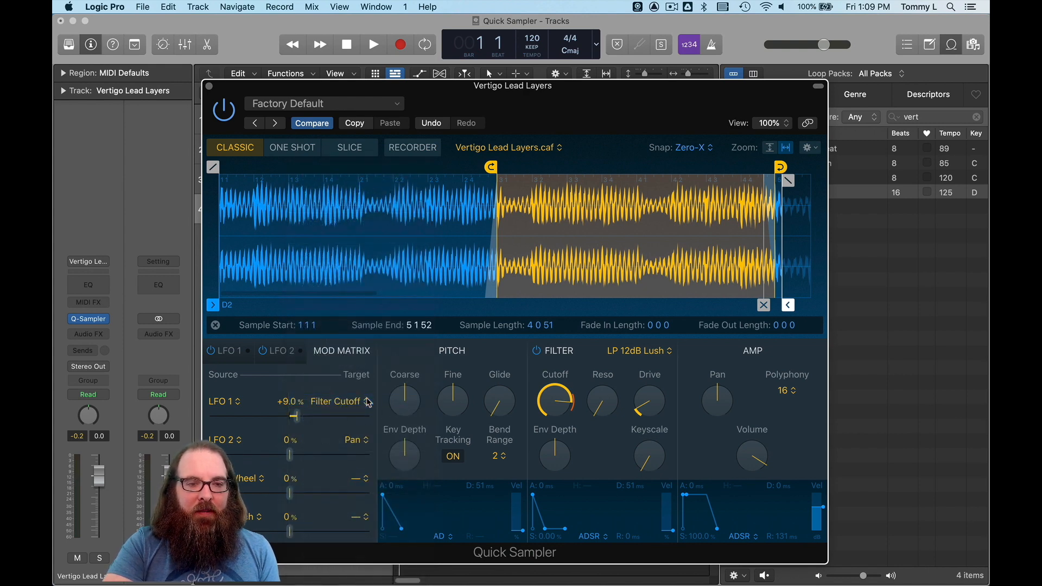
# Give LFO 2 the stepped random waveform, sync its rate to the tempo and adjust the rate.
pyautogui.click(271, 355)
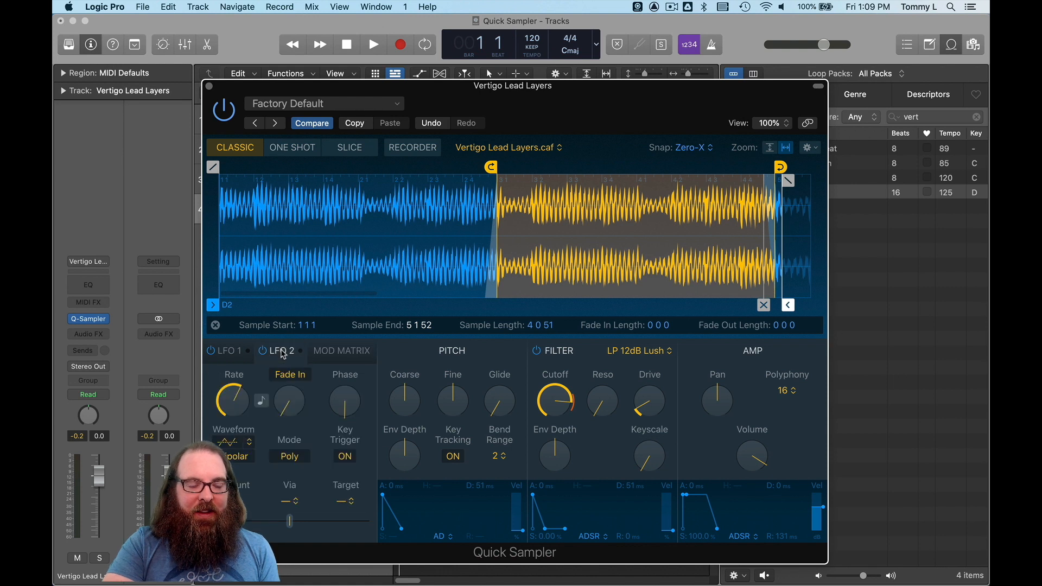
pyautogui.click(248, 446)
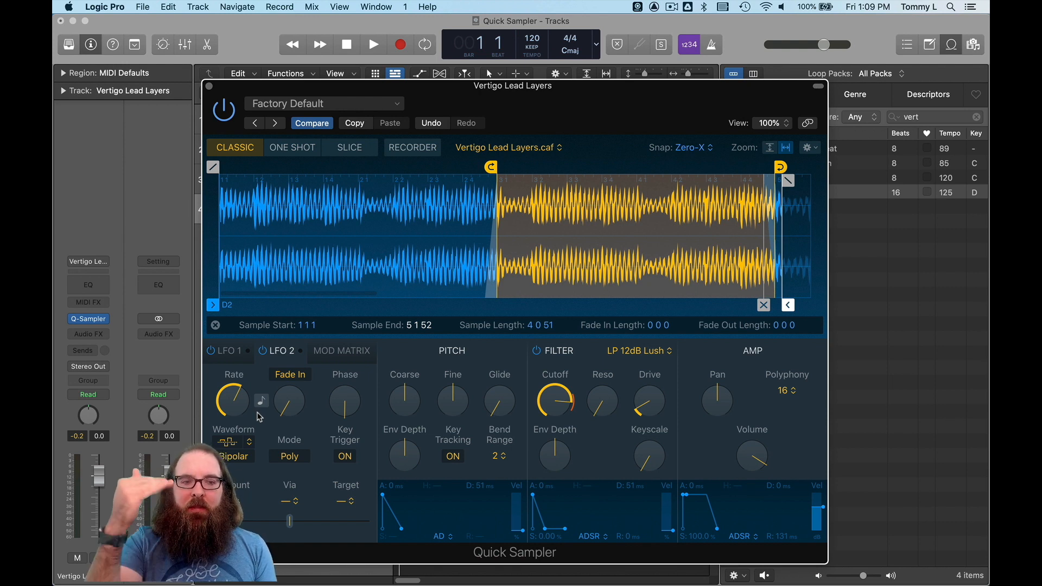
pyautogui.moveTo(258, 412)
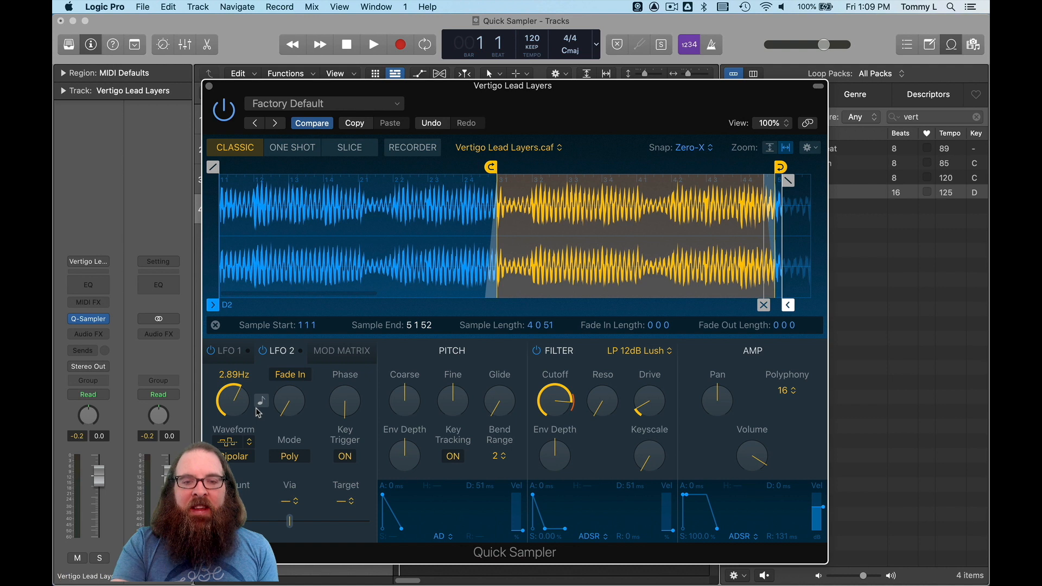
pyautogui.click(261, 401)
pyautogui.moveTo(239, 412)
pyautogui.mouseDown()
pyautogui.moveTo(239, 424)
pyautogui.moveTo(230, 406)
pyautogui.mouseUp()
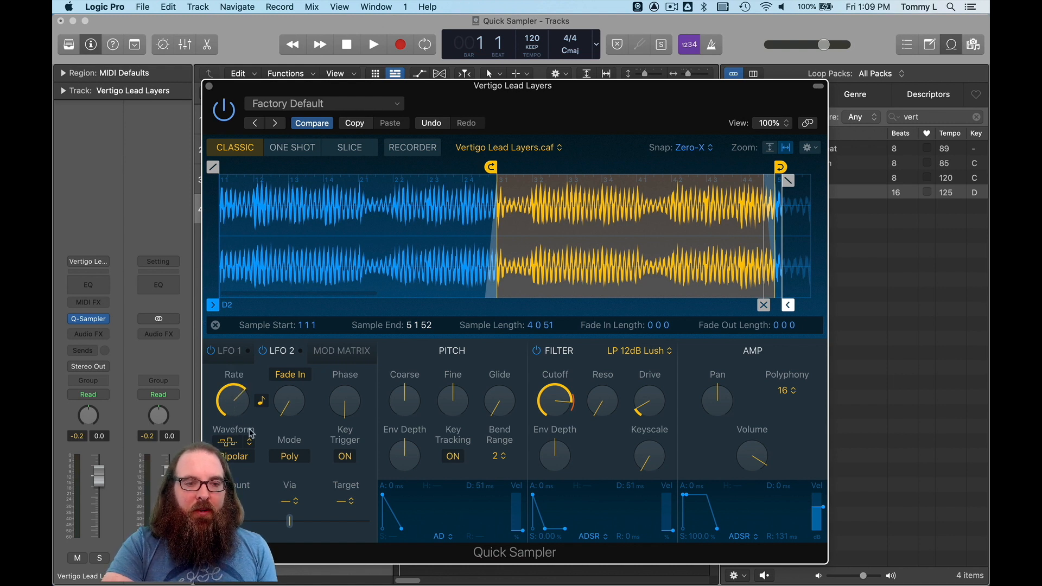
# Set the LFO 2 modulation amount for Pan to +19.0%.
pyautogui.click(329, 356)
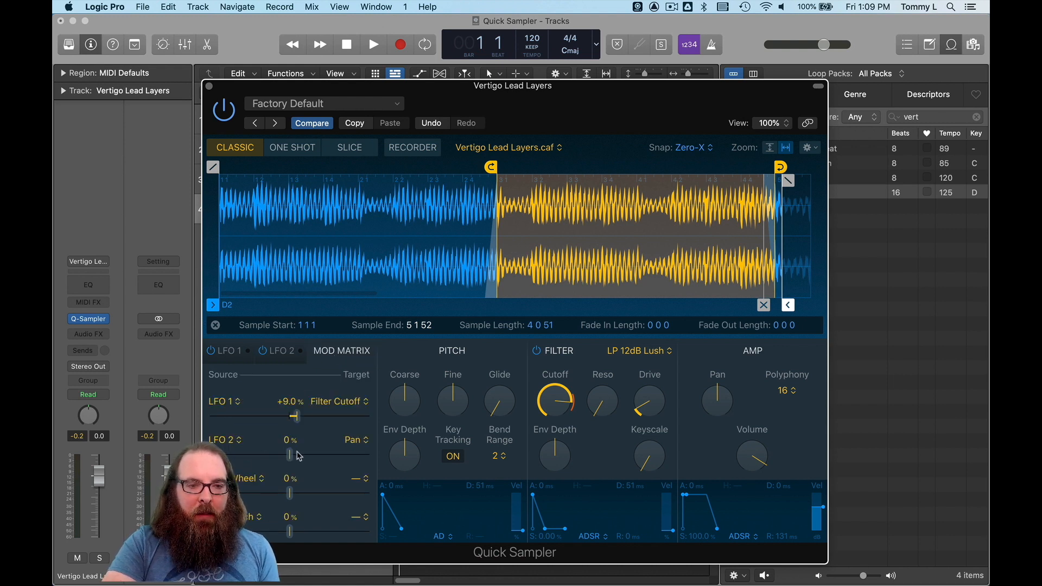
pyautogui.moveTo(289, 455); pyautogui.dragTo(310, 459)
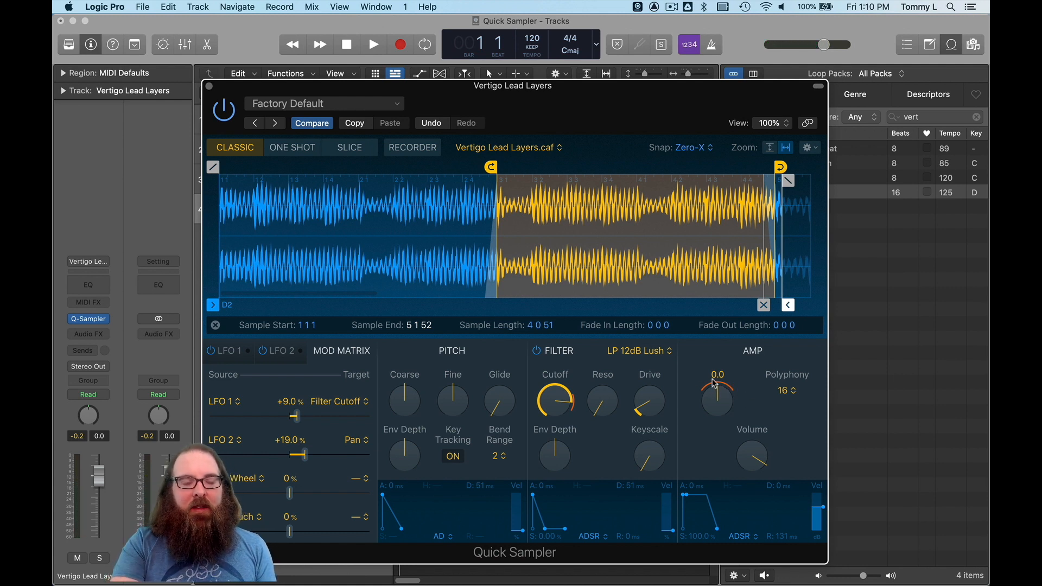
# Examine the LFO 2 settings and the modulation sources offered for the third and second matrix slots.
pyautogui.click(278, 353)
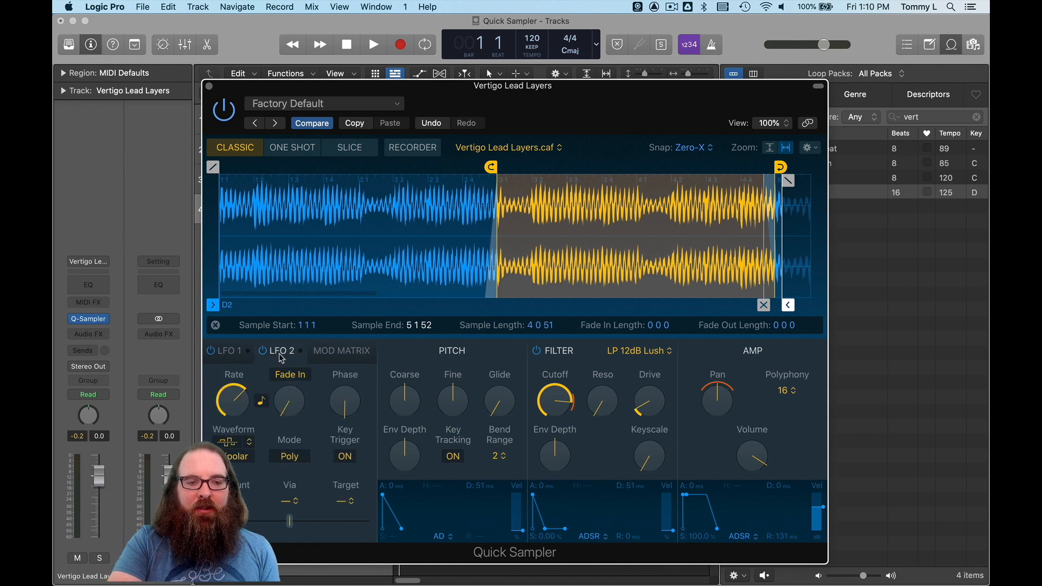
pyautogui.click(339, 355)
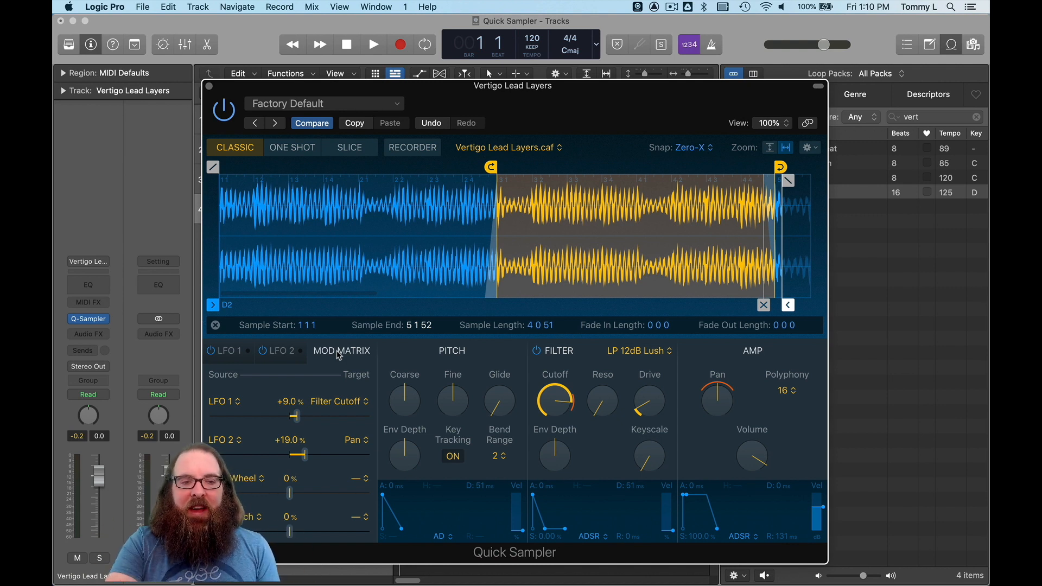
pyautogui.click(277, 352)
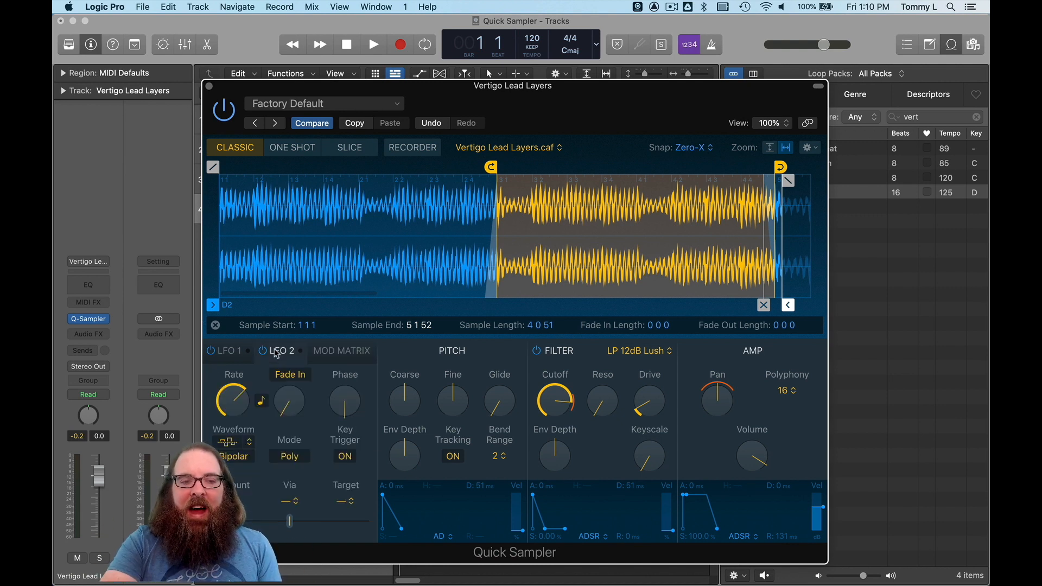
pyautogui.click(242, 456)
pyautogui.click(315, 434)
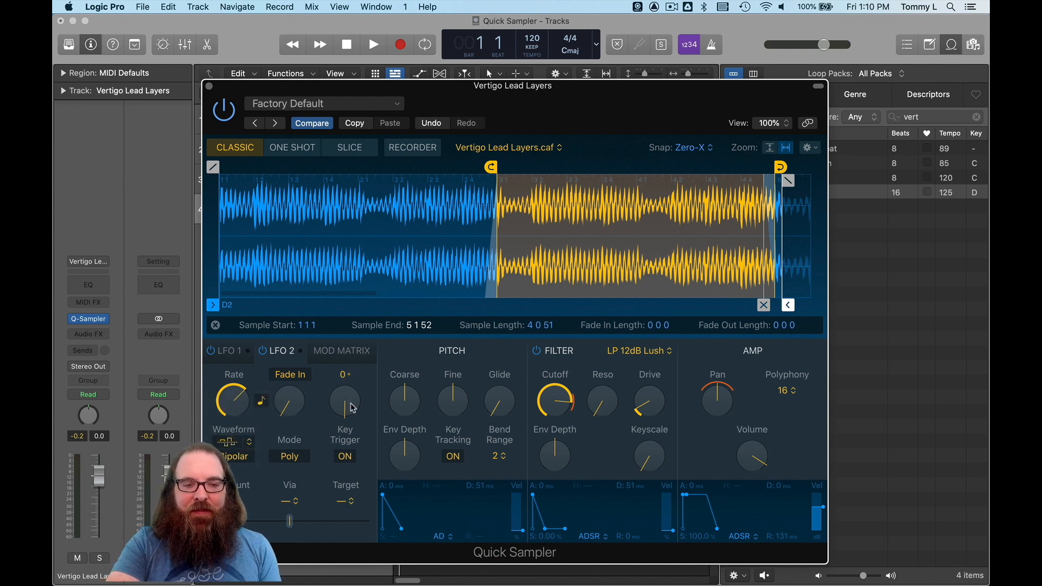
pyautogui.click(348, 352)
pyautogui.click(232, 475)
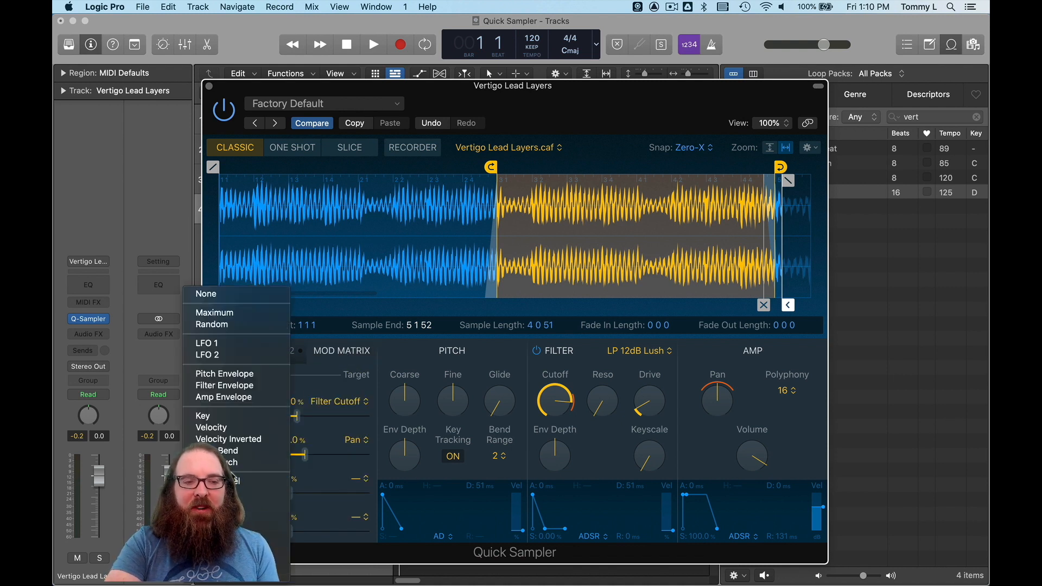
pyautogui.scroll(-5, 239, 380)
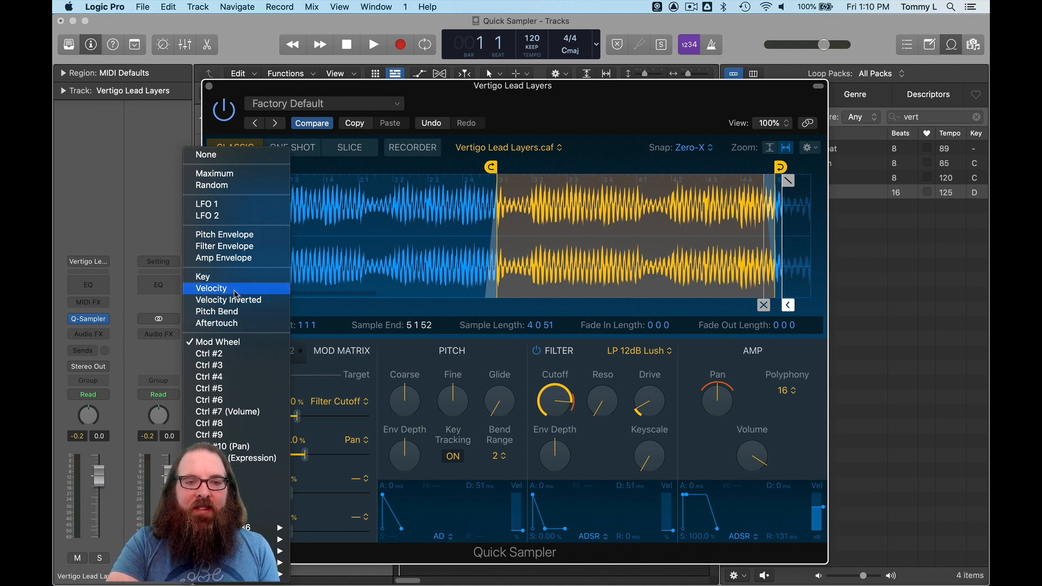
pyautogui.click(603, 91)
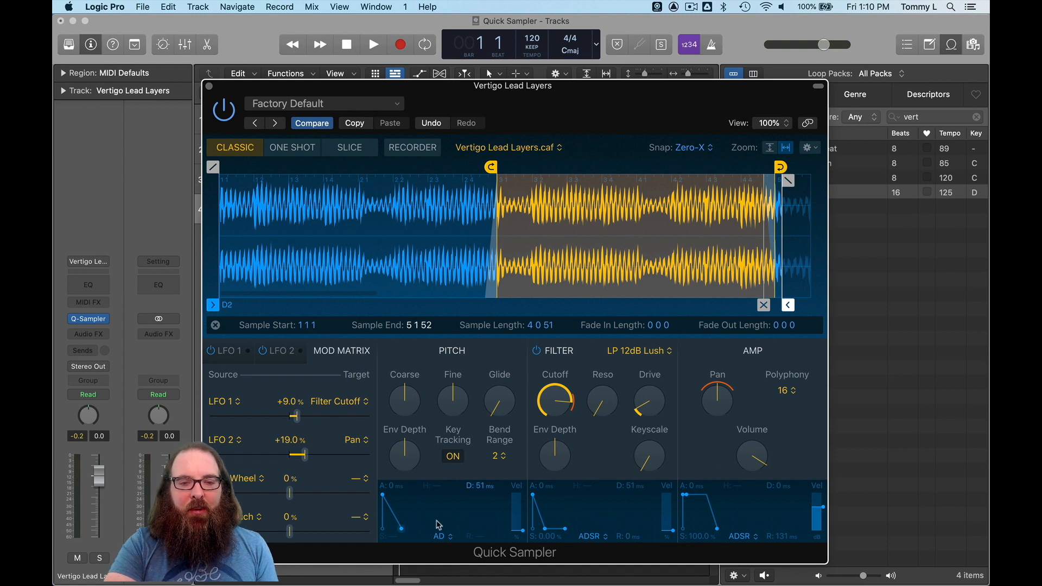
pyautogui.click(227, 440)
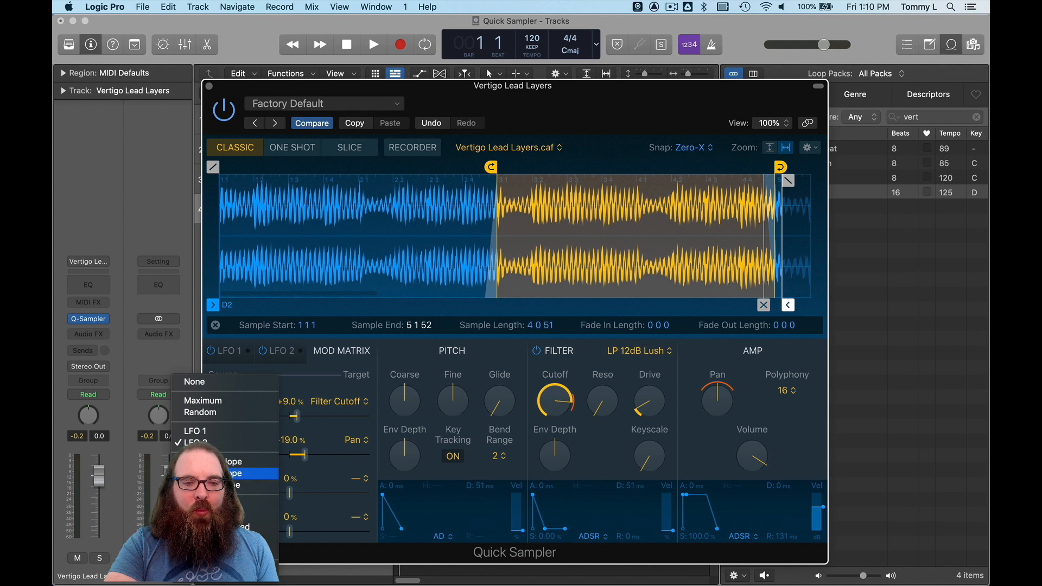
pyautogui.click(387, 369)
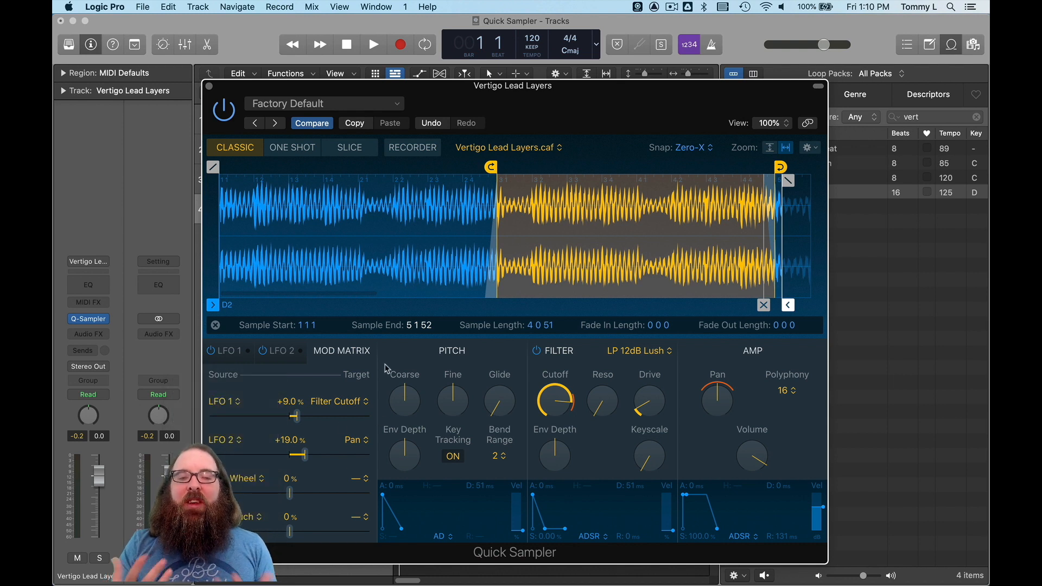